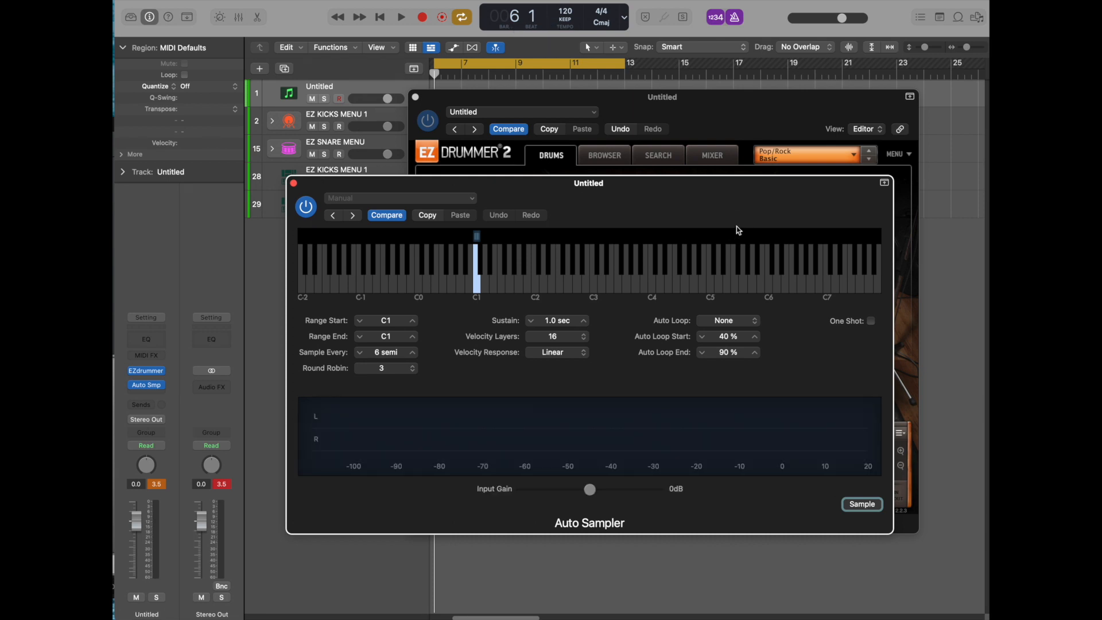
pyautogui.moveTo(738, 215)
pyautogui.mouseDown()
pyautogui.moveTo(696, 197)
pyautogui.moveTo(741, 199)
pyautogui.mouseUp()
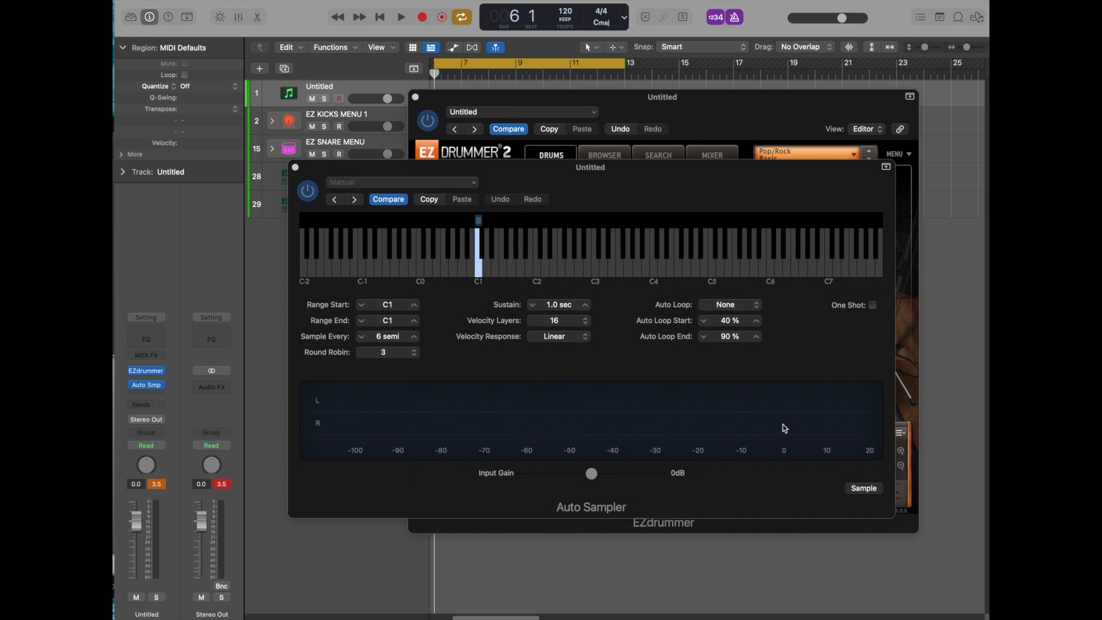
pyautogui.click(634, 197)
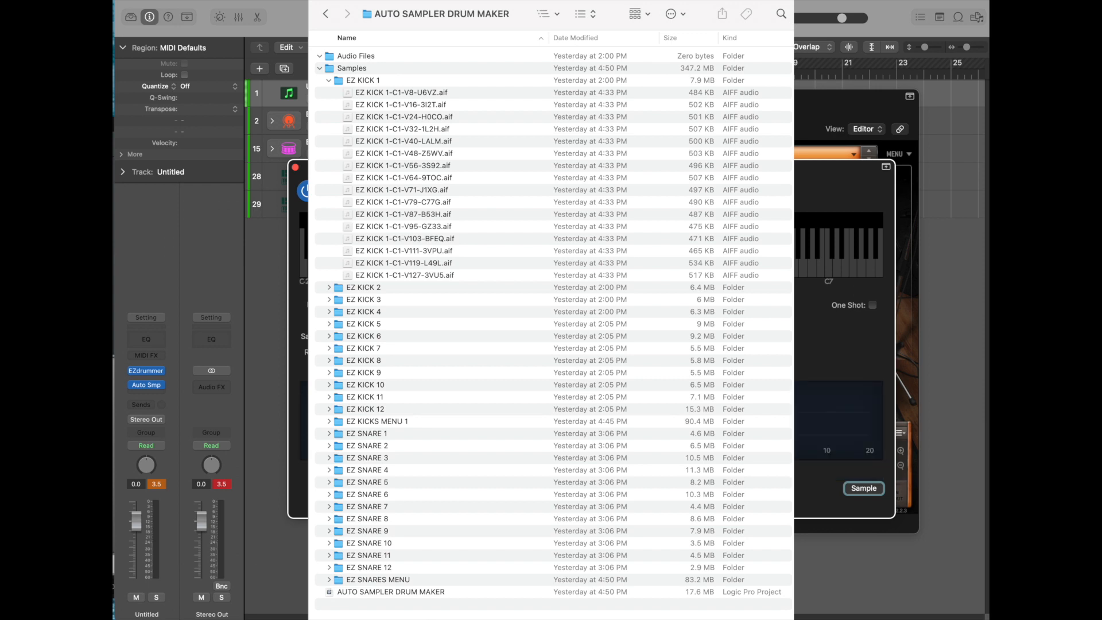
pyautogui.click(658, 195)
pyautogui.moveTo(657, 195); pyautogui.dragTo(666, 258)
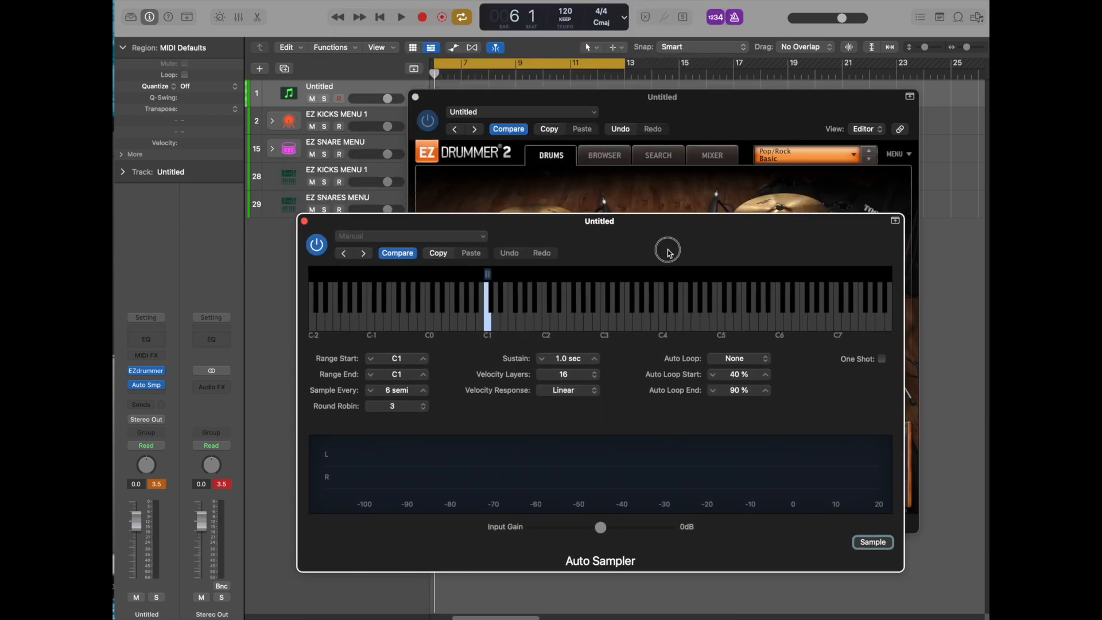
pyautogui.click(741, 136)
pyautogui.click(385, 221)
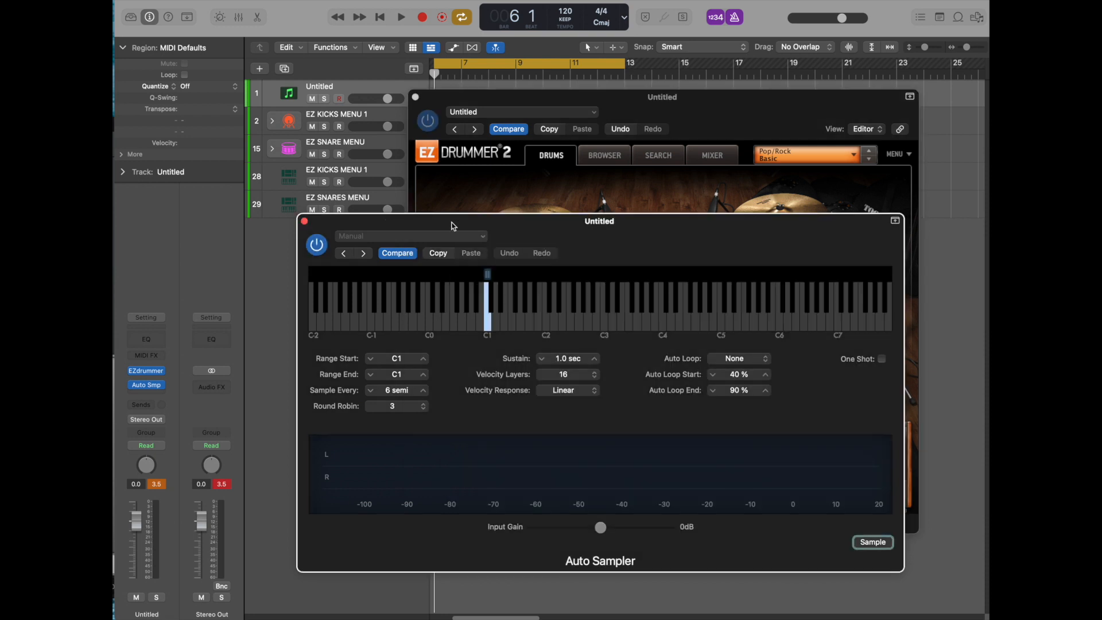
pyautogui.moveTo(576, 229); pyautogui.dragTo(549, 234)
pyautogui.click(697, 116)
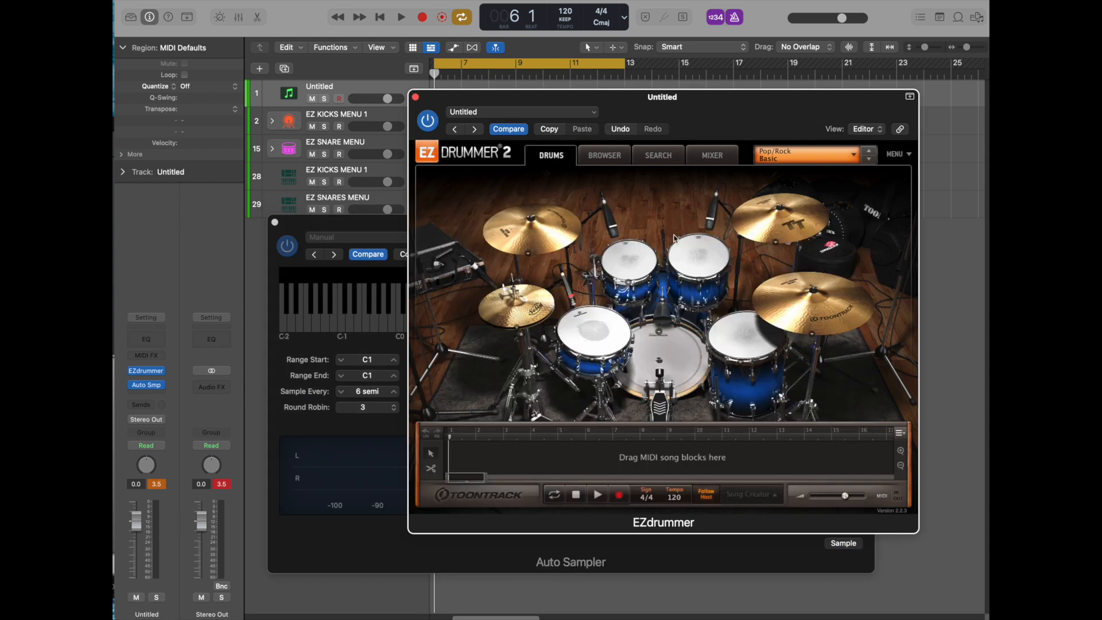
# Close the Auto Sampler and EZdrummer plug-in windows of the Untitled track
pyautogui.click(368, 225)
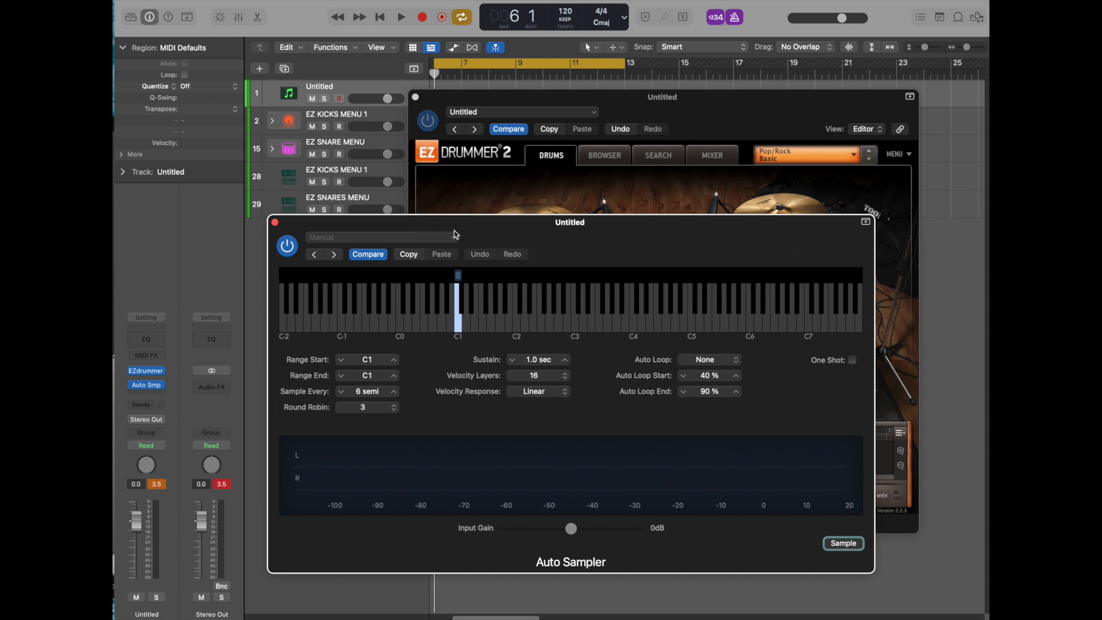
pyautogui.click(275, 222)
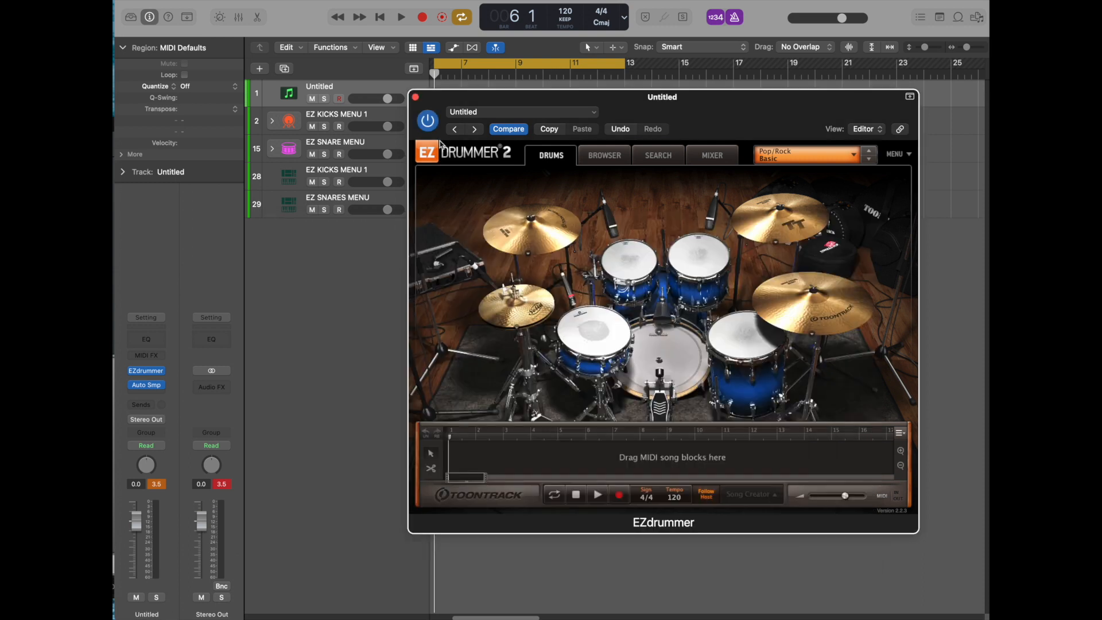
pyautogui.click(416, 98)
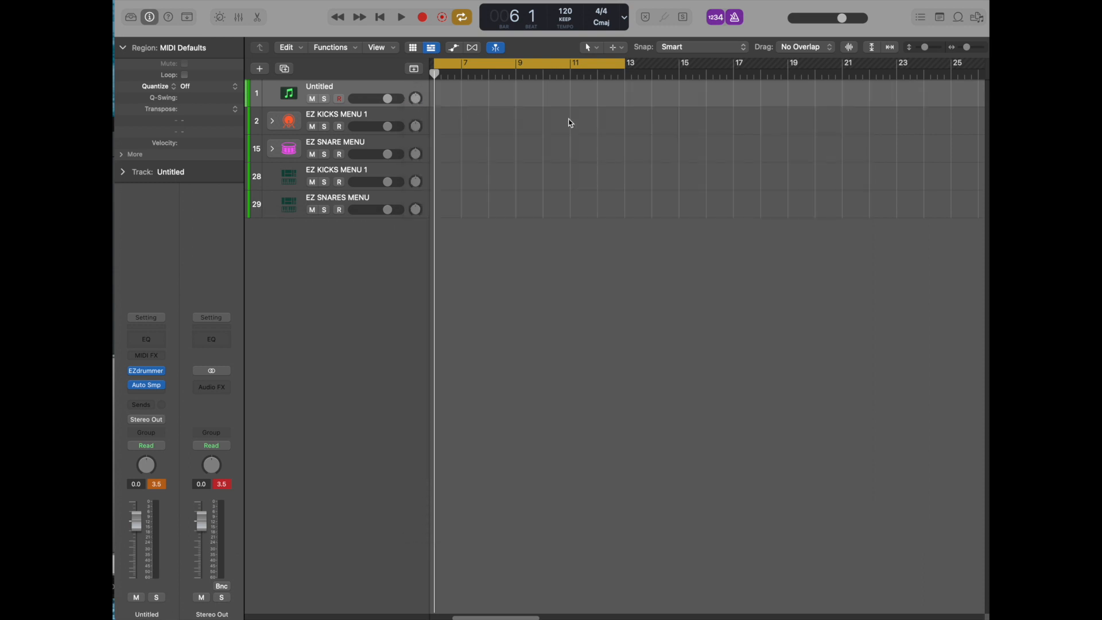
# Expand the EZ KICKS MENU 1 track stack and audition its first two kick tracks and the whole stack
pyautogui.click(385, 113)
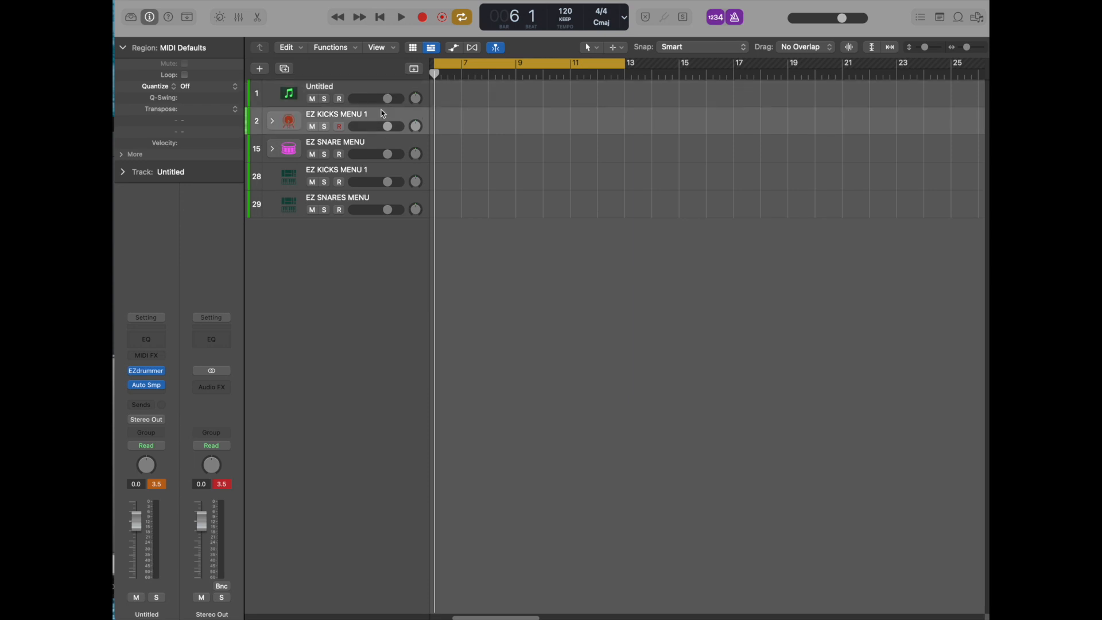
pyautogui.click(272, 121)
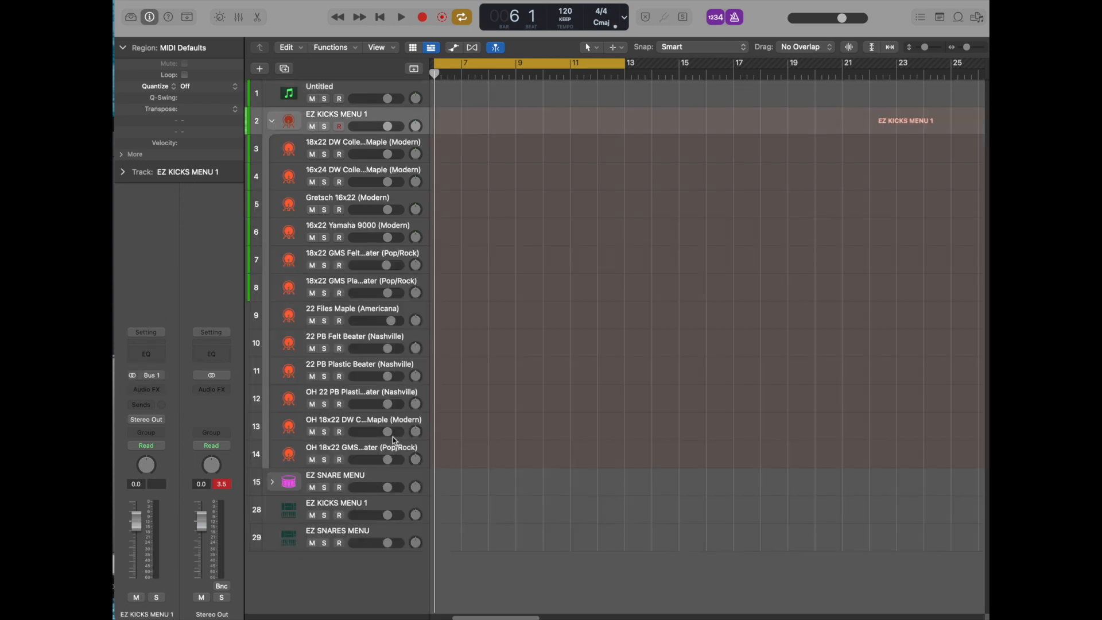
pyautogui.click(378, 148)
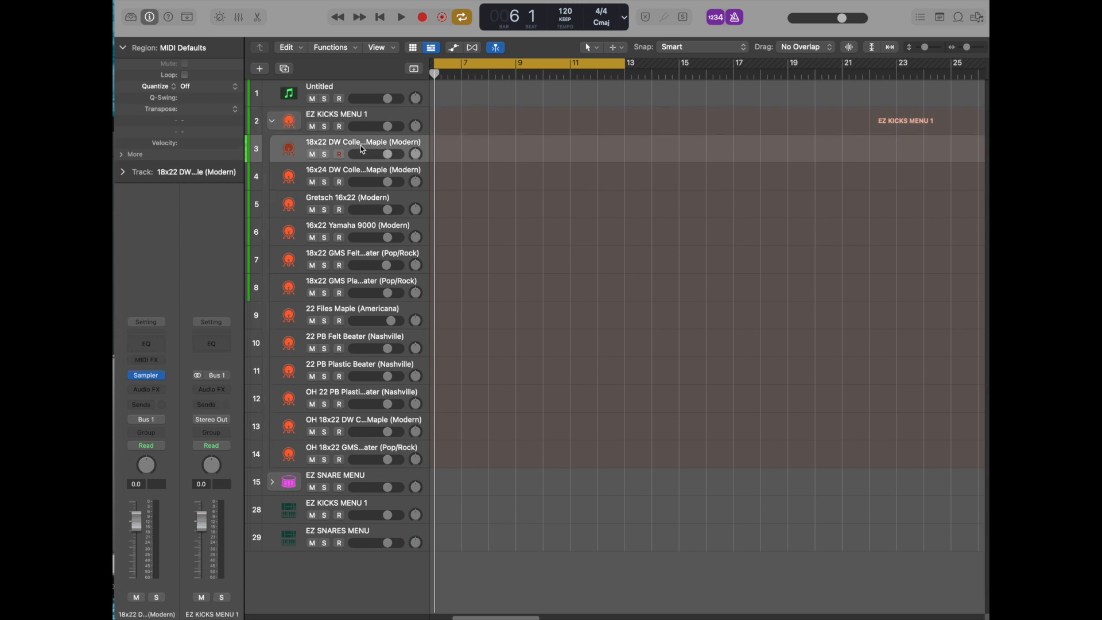
pyautogui.click(374, 174)
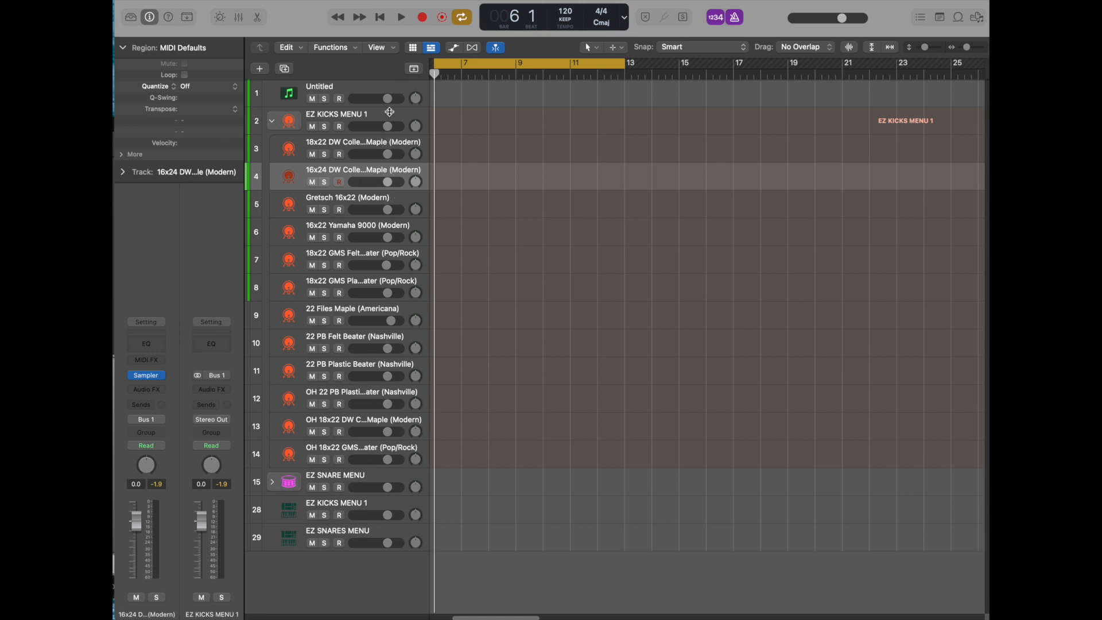
pyautogui.click(390, 117)
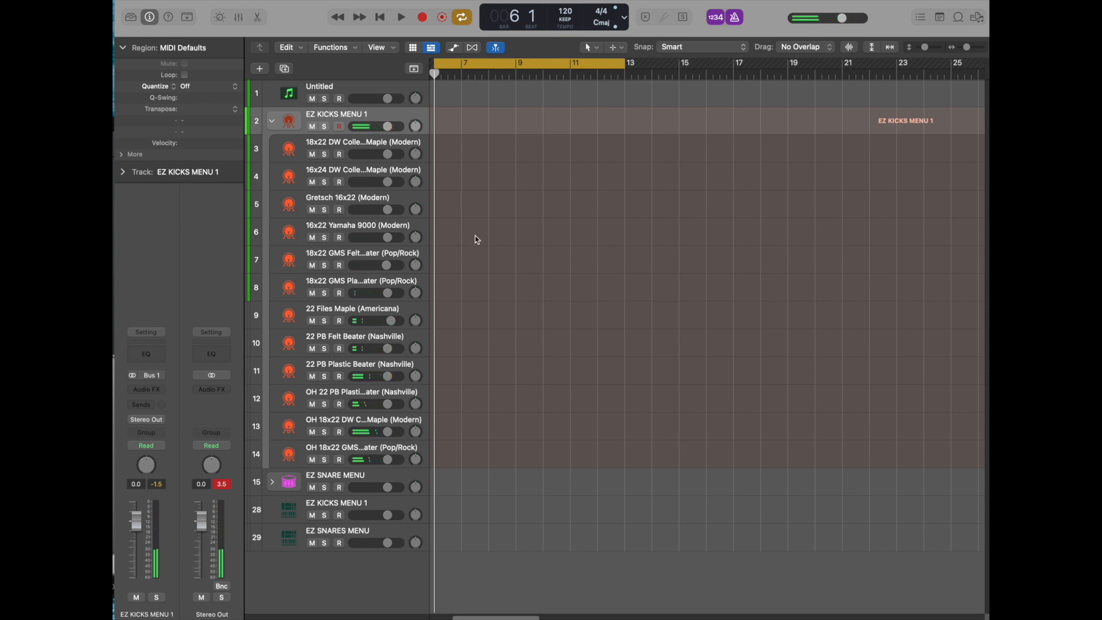
# Open the Sampler of the 16x22 Yamaha 9000 (Modern) track and shift its window fully into view
pyautogui.click(388, 229)
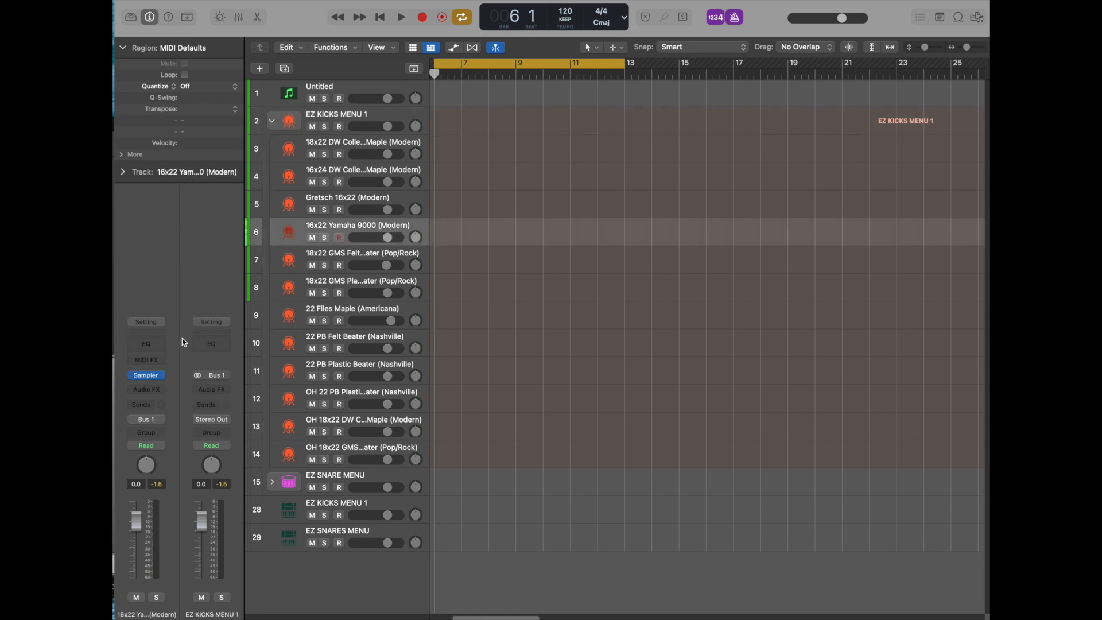
pyautogui.moveTo(157, 374)
pyautogui.click(151, 374)
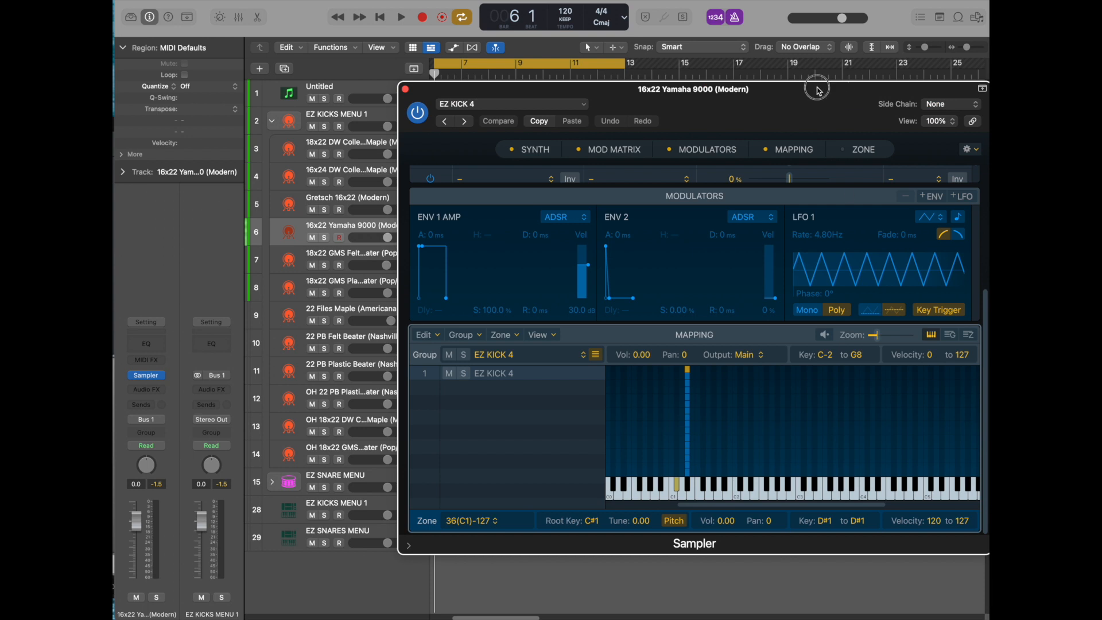
pyautogui.moveTo(816, 88); pyautogui.dragTo(730, 86)
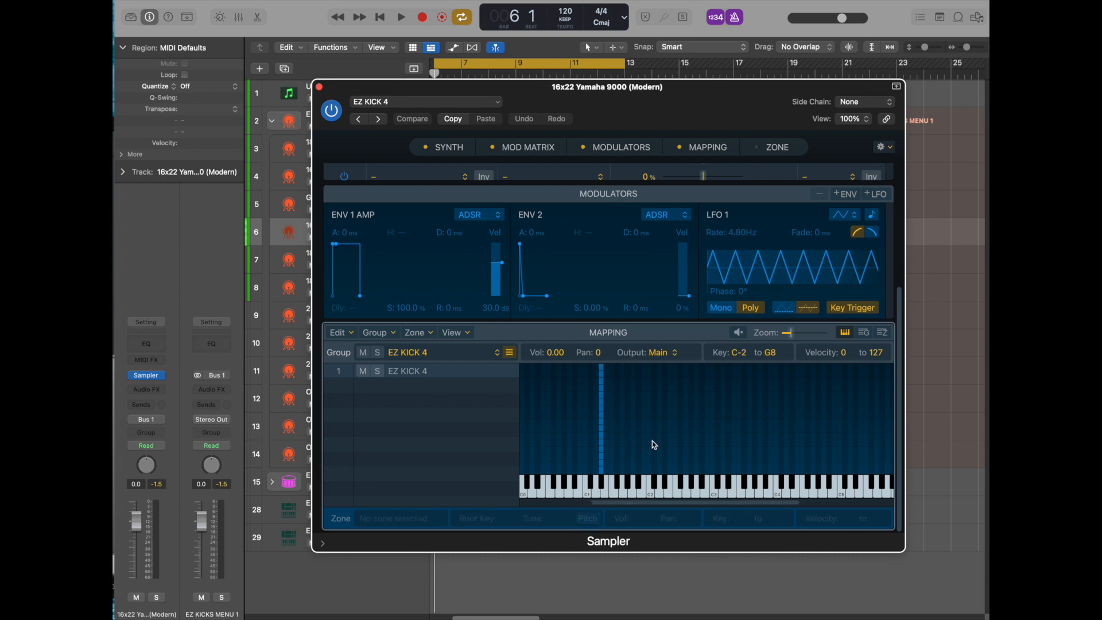
# Try moving all EZ KICK 4 zones down to C#1 in the mapping and return them to D#1
pyautogui.press('super+a')
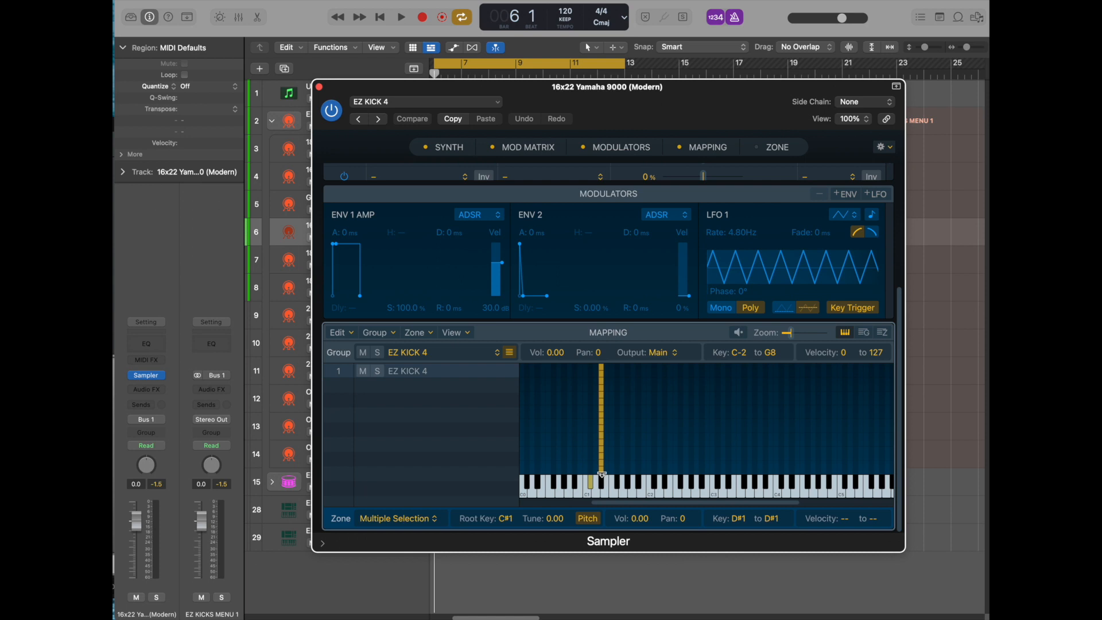
pyautogui.moveTo(603, 474); pyautogui.dragTo(586, 472)
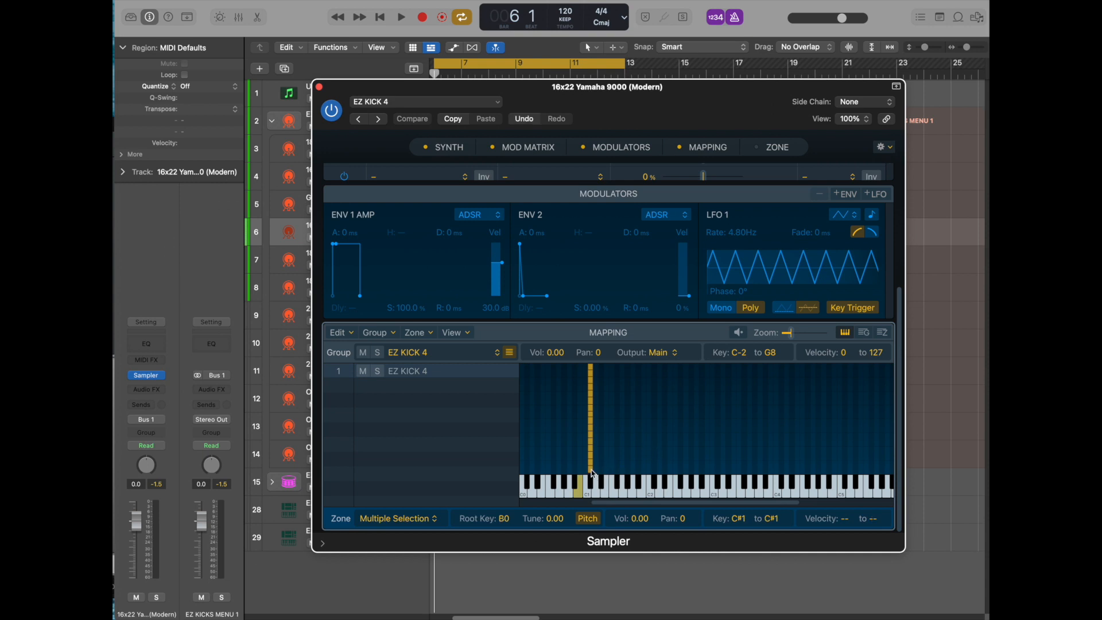
pyautogui.moveTo(593, 474); pyautogui.dragTo(601, 474)
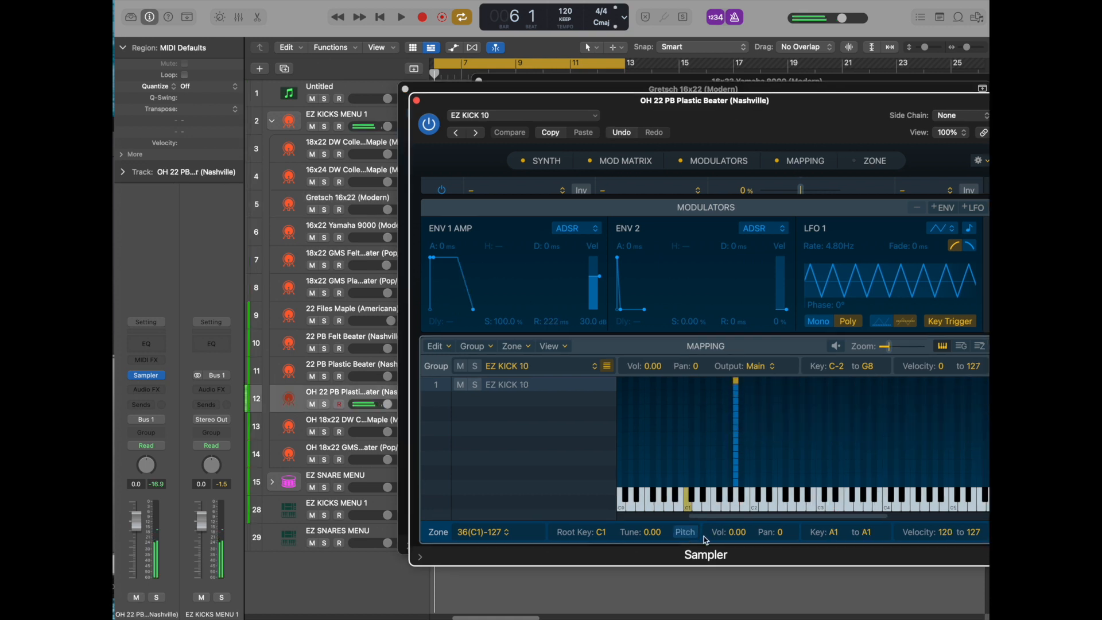
# Close the OH 22 PB Plastic Beater (Nashville) and Gretsch 16x22 (Modern) Samplers and select the EZ KICKS MENU 1 stack
pyautogui.click(417, 100)
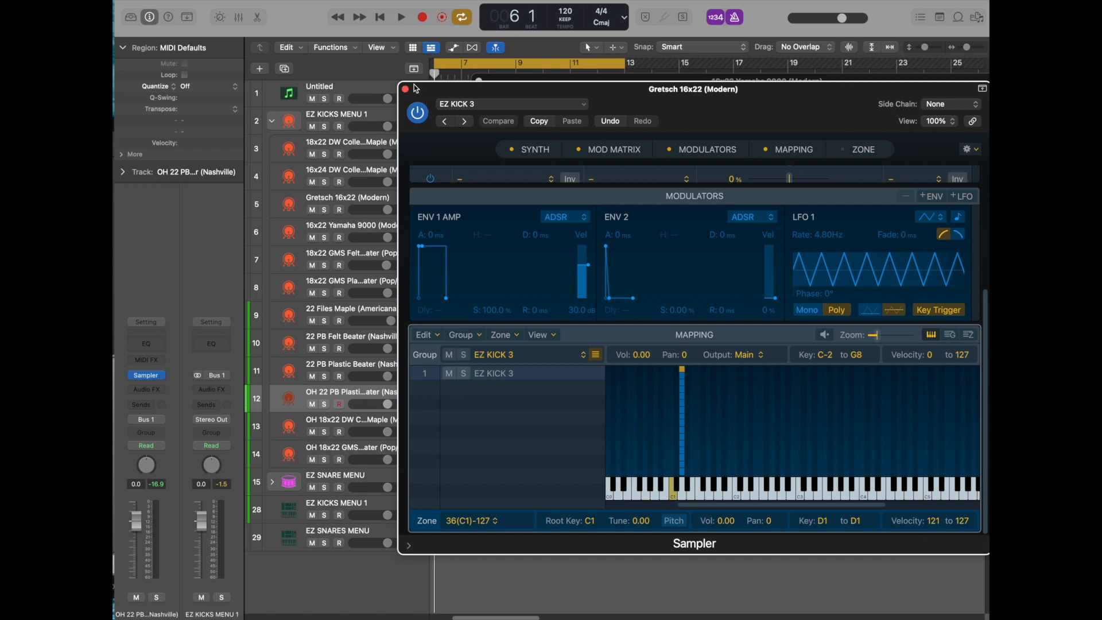
pyautogui.click(405, 90)
pyautogui.click(381, 145)
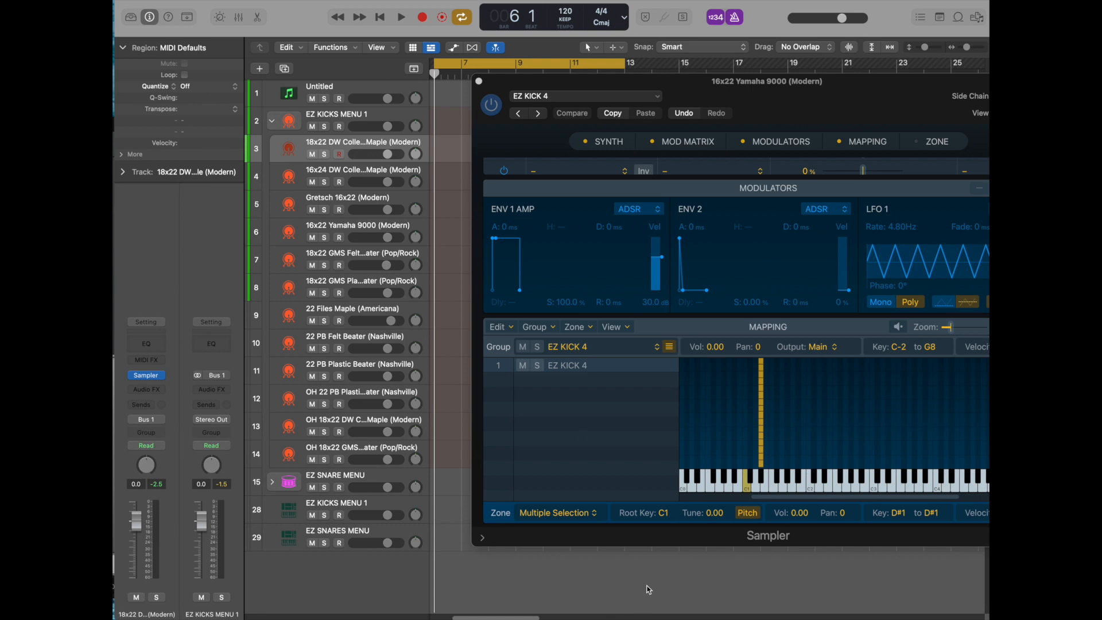
pyautogui.click(390, 113)
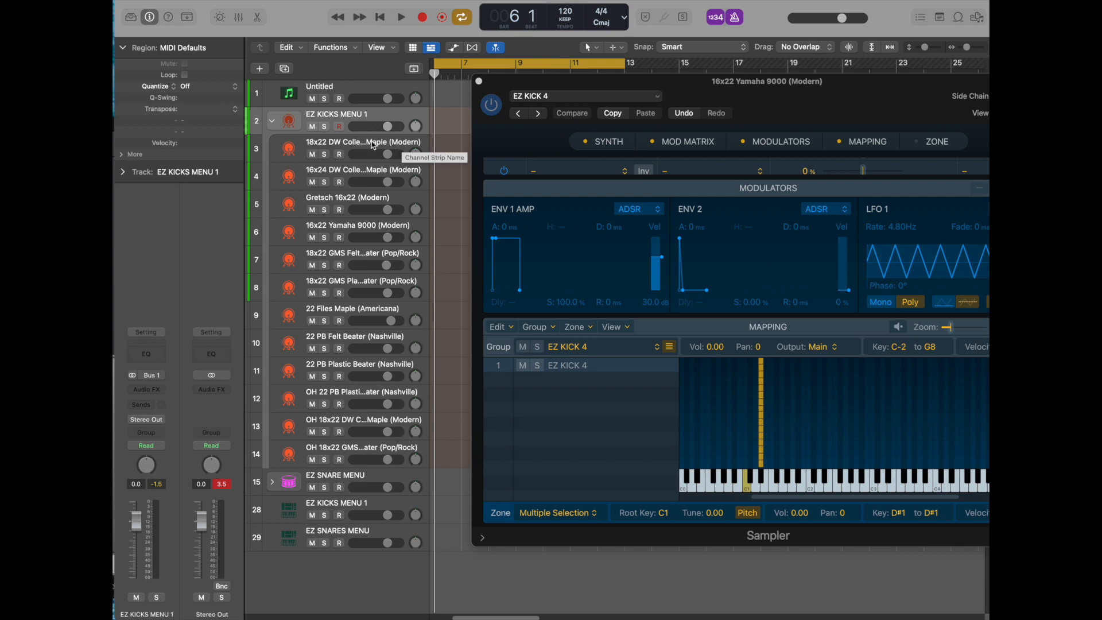
# Bring the 16x22 Yamaha 9000 (Modern) Sampler forward and deselect all zones in its mapping
pyautogui.click(816, 361)
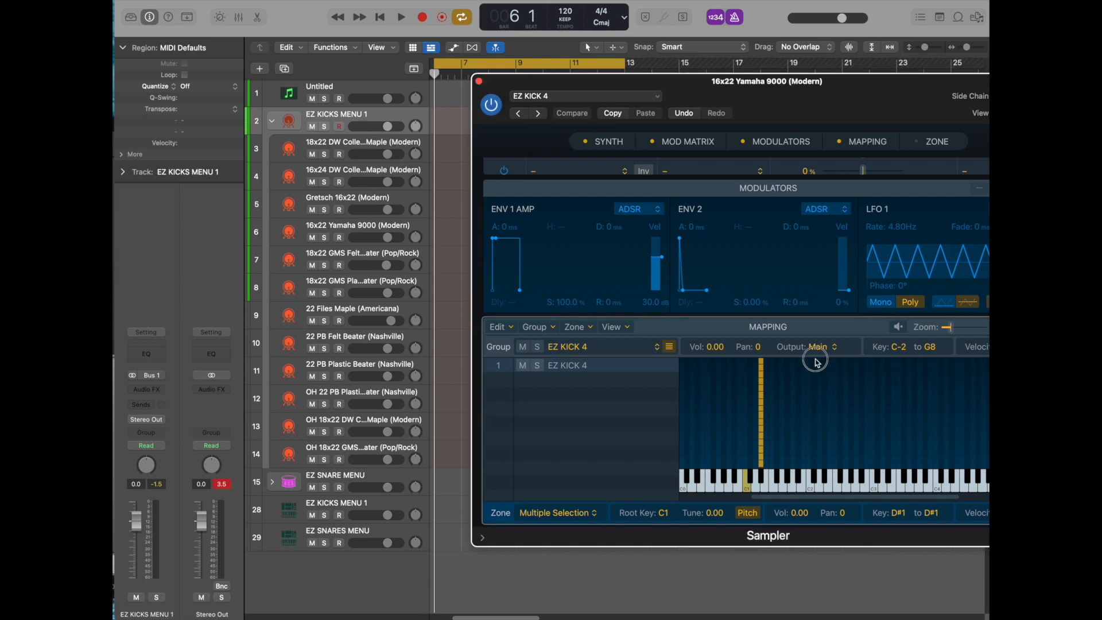
pyautogui.moveTo(816, 361); pyautogui.dragTo(721, 466)
pyautogui.click(837, 403)
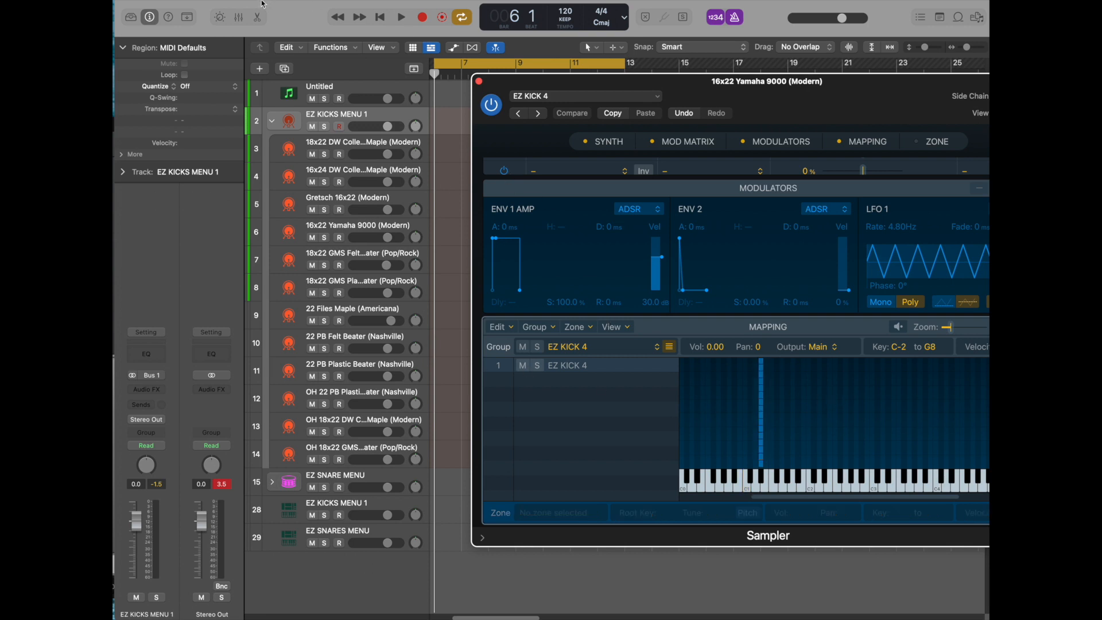
# Add a new software instrument track below EZ SNARES MENU and open its Sampler with the empty mapping area shown
pyautogui.click(317, 28)
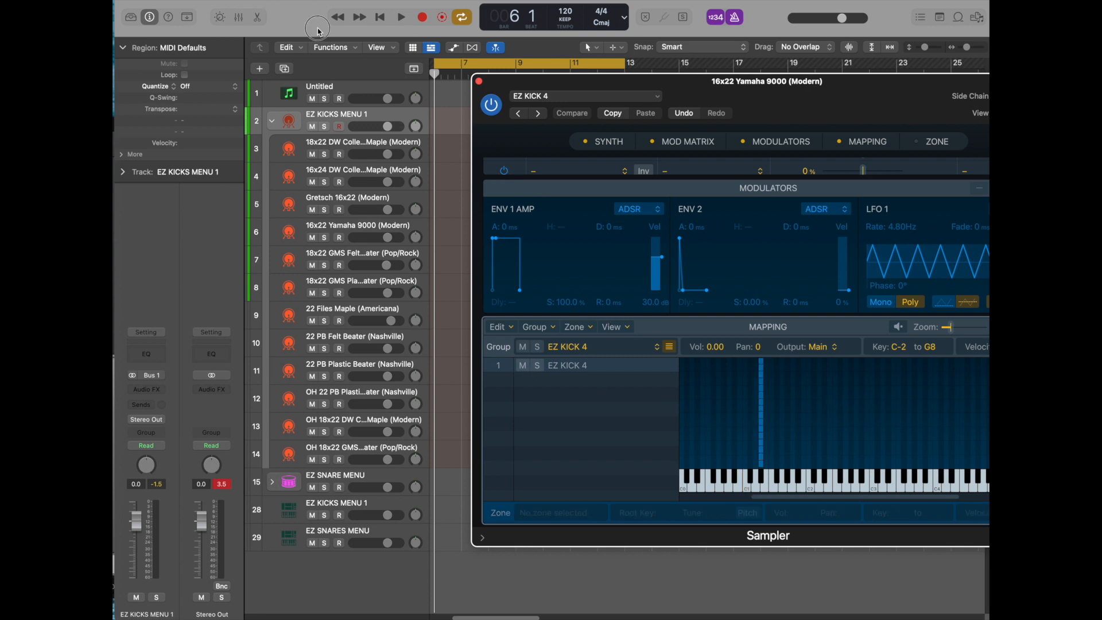
pyautogui.doubleClick(376, 567)
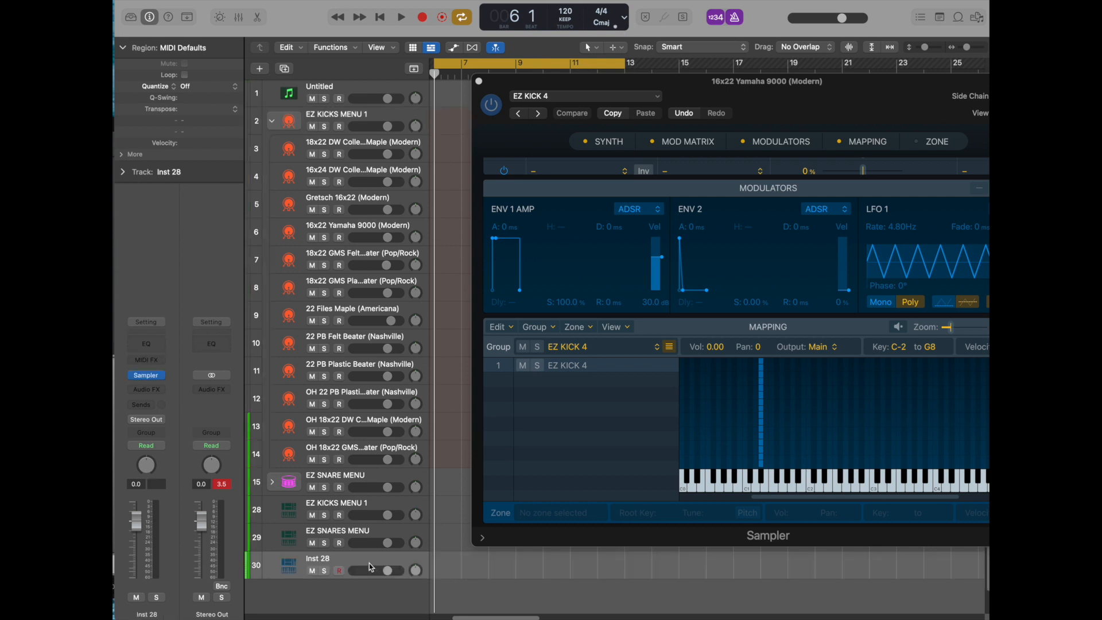
pyautogui.click(148, 376)
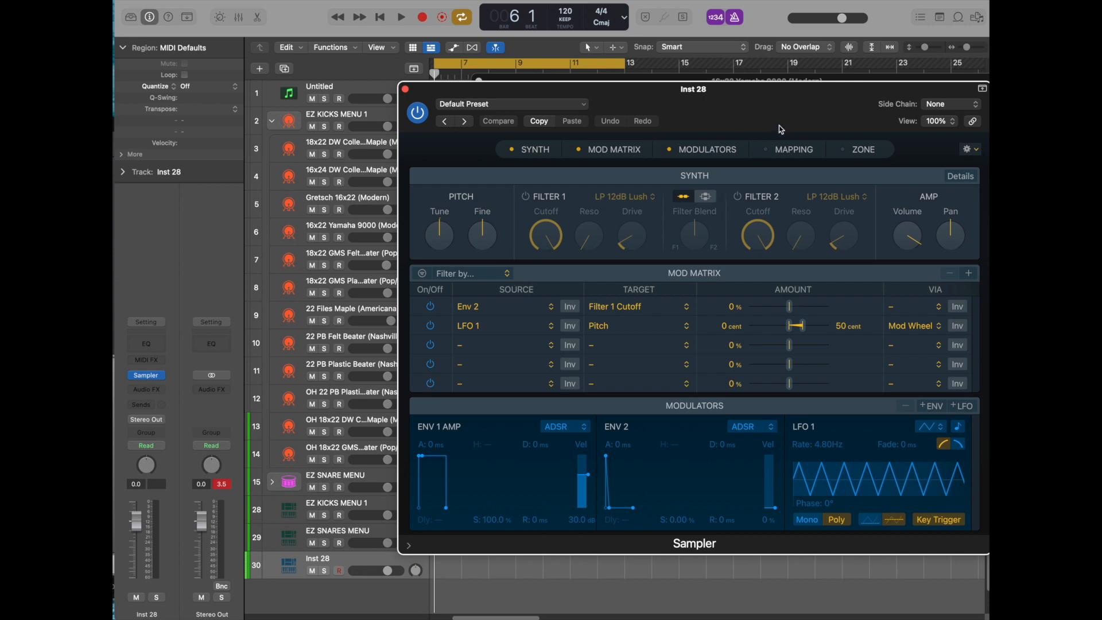
pyautogui.click(783, 149)
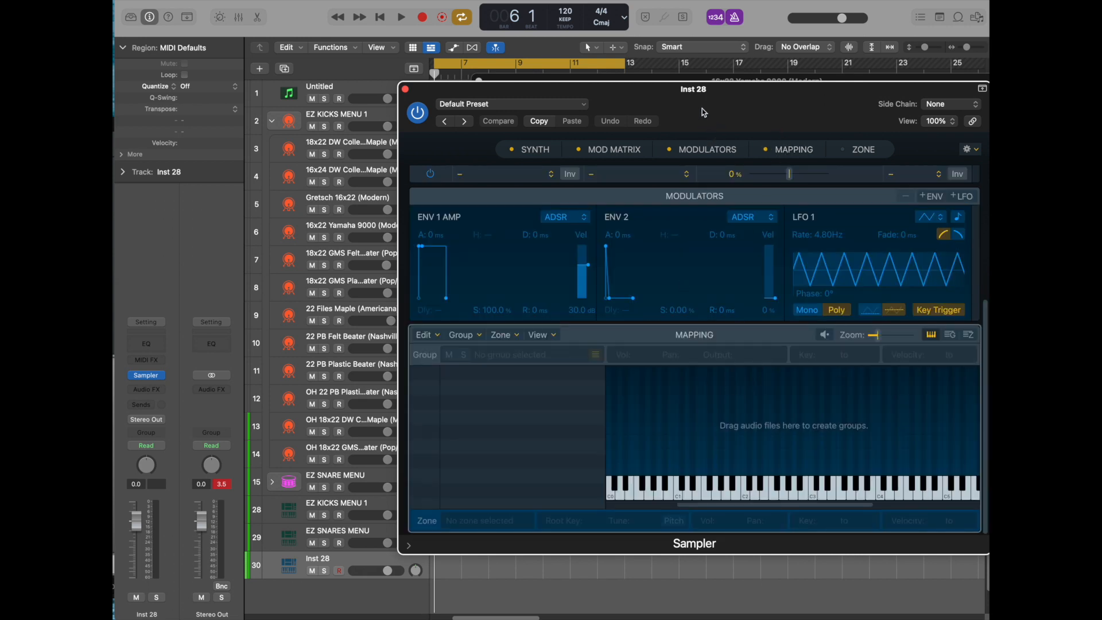
# Rename the new instrument track KICK TEST 1
pyautogui.doubleClick(319, 558)
pyautogui.write('KICK TEST 1')
pyautogui.press('Return')
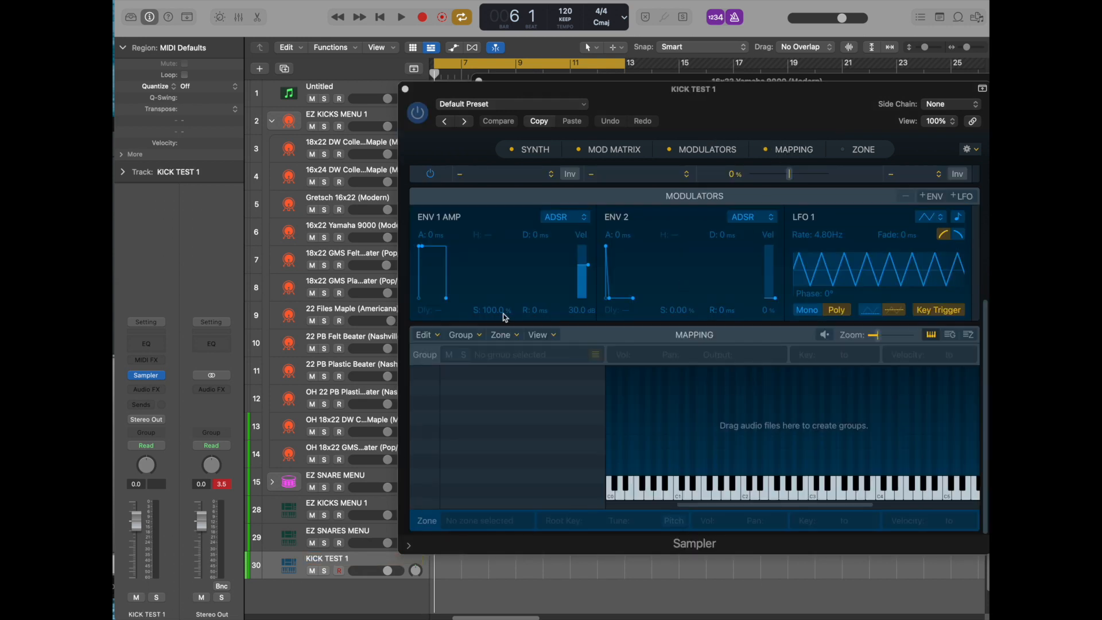
# Open the Sampler of the 18x22 DW Collector's Maple (Modern) track and place the KICK TEST 1 Sampler beside it
pyautogui.click(377, 147)
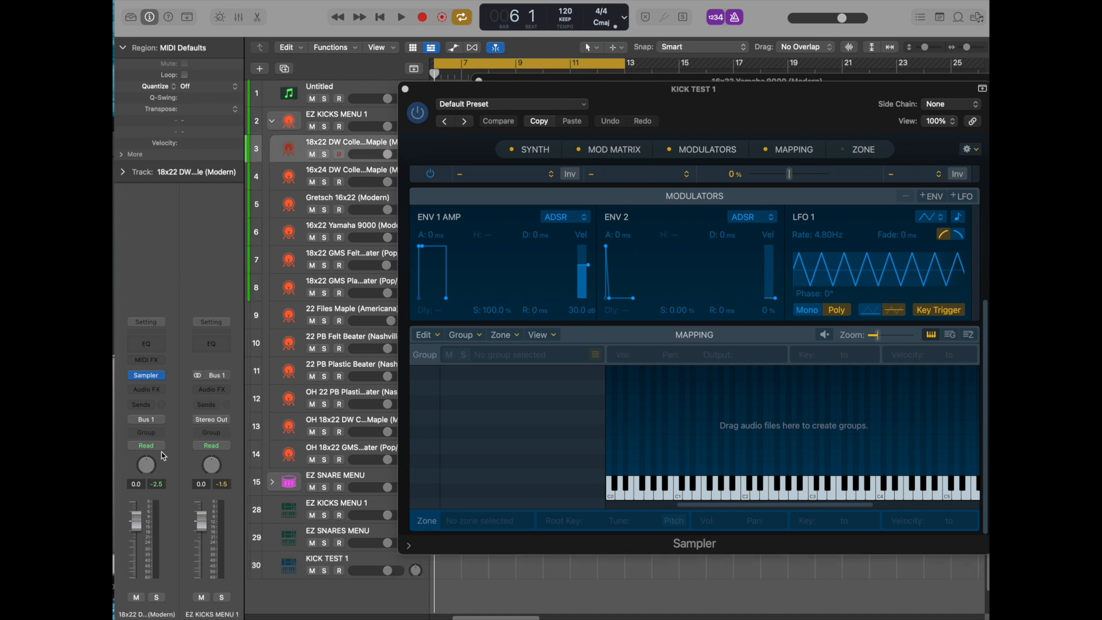
pyautogui.click(148, 376)
pyautogui.moveTo(840, 119); pyautogui.dragTo(1022, 131)
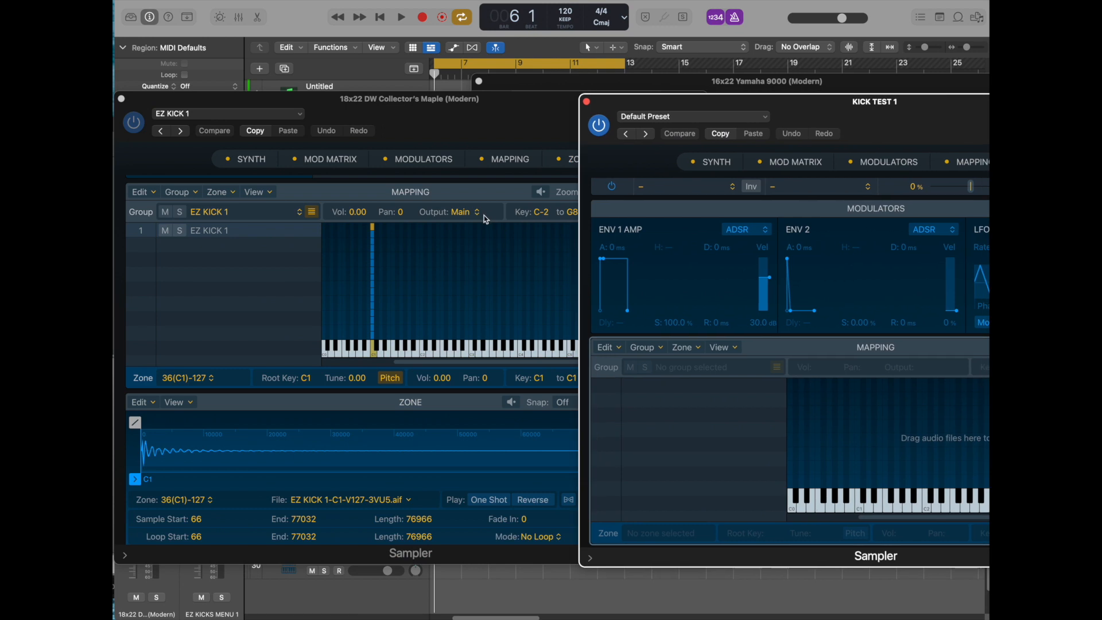
# Select all EZ KICK 1 zones in the mapping of the 18x22 DW Collector's Maple (Modern) Sampler
pyautogui.click(408, 253)
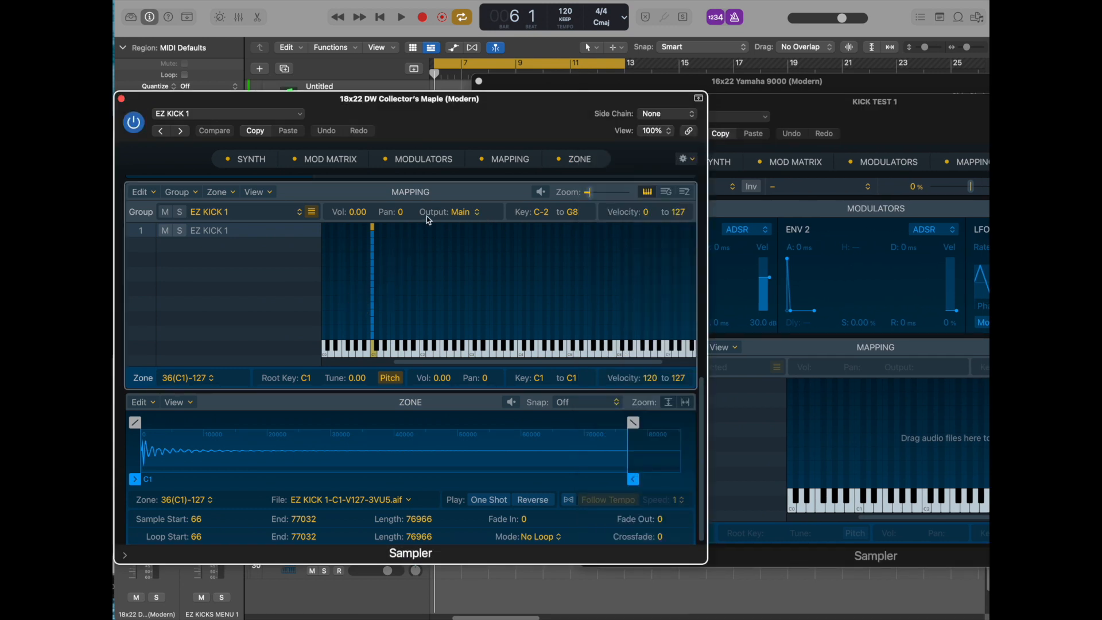
pyautogui.moveTo(394, 227); pyautogui.dragTo(361, 337)
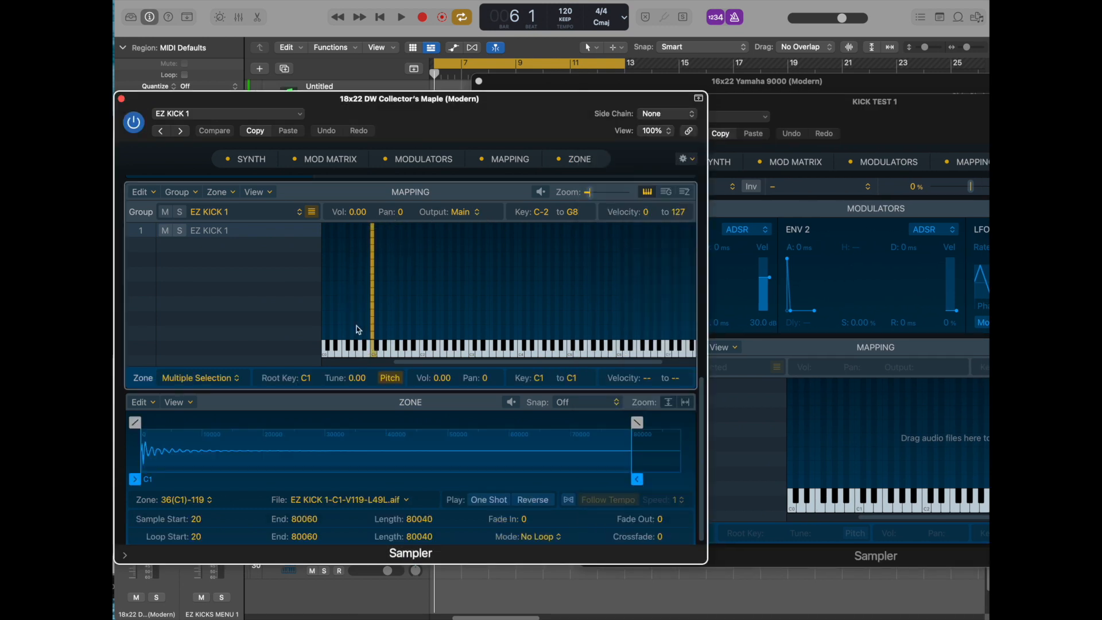
pyautogui.click(154, 198)
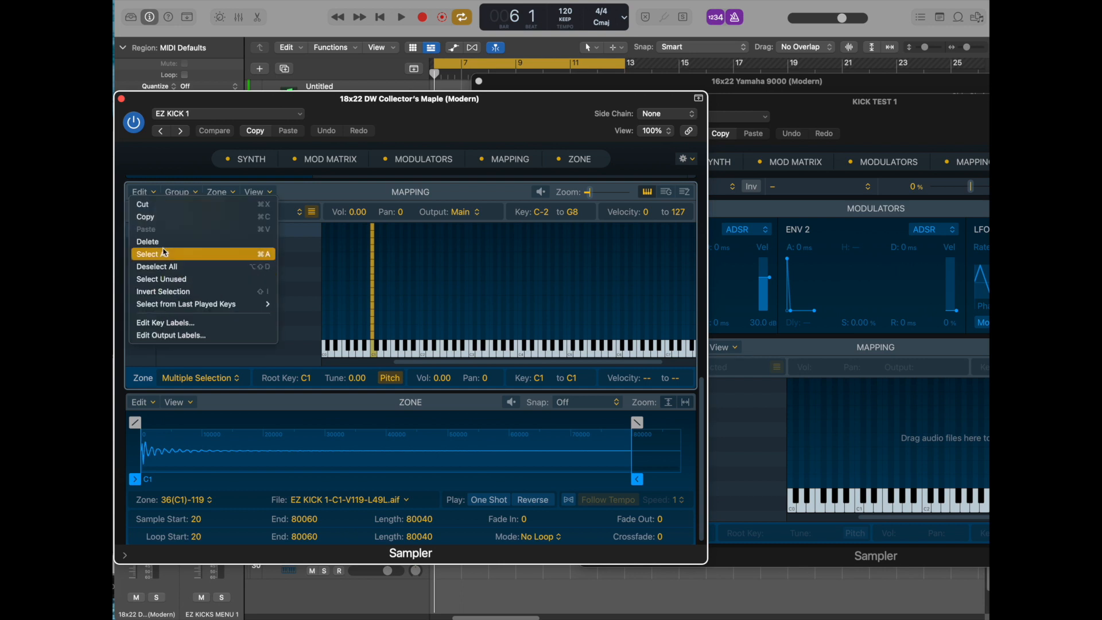
pyautogui.click(524, 262)
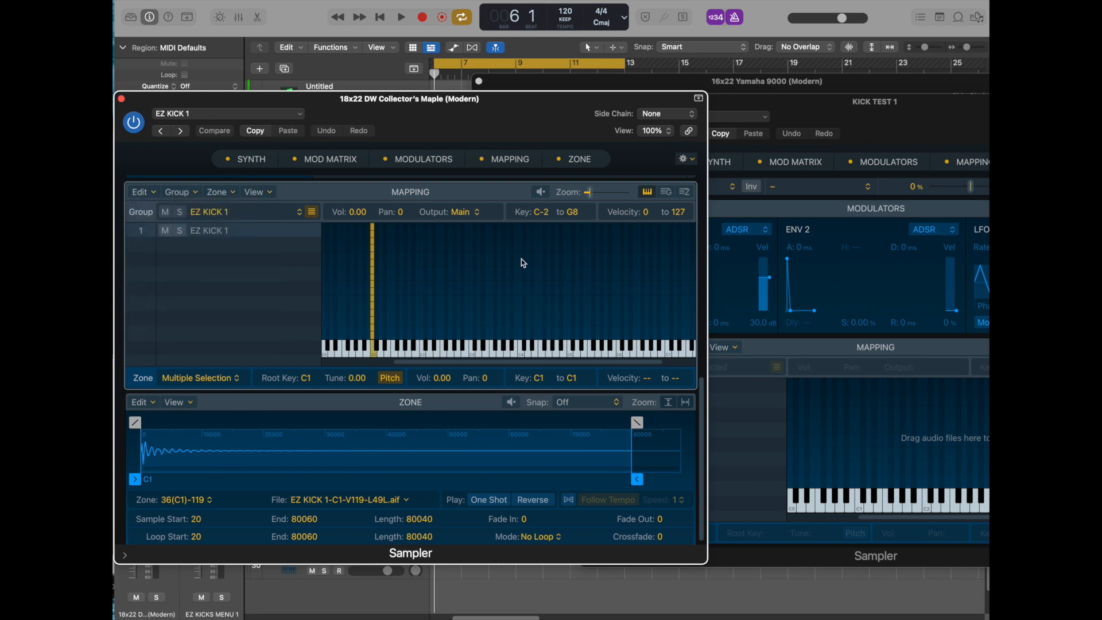
# Turn off Pitch for the selected EZ KICK 1 zones and copy the EZ KICK 1 group into the KICK TEST 1 Sampler
pyautogui.click(396, 380)
pyautogui.click(391, 232)
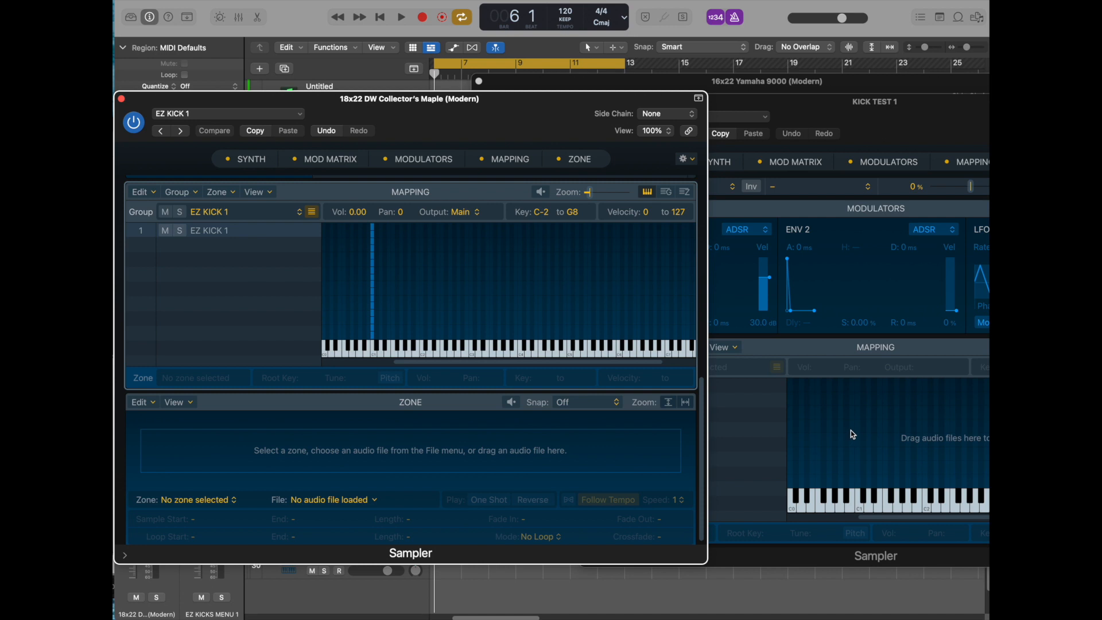
pyautogui.click(249, 231)
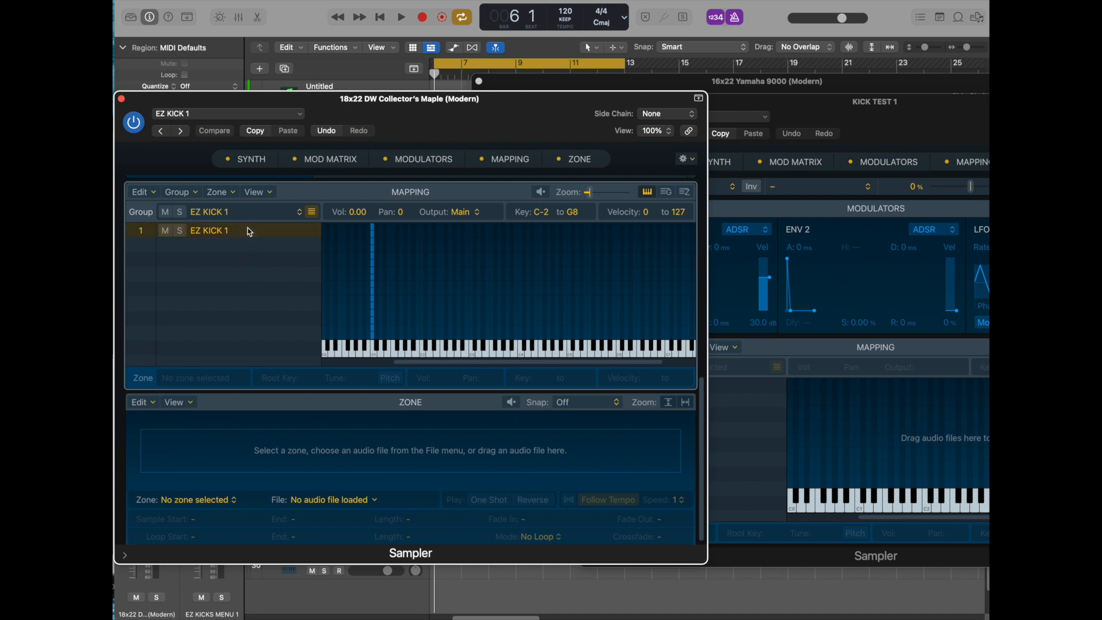
pyautogui.click(771, 439)
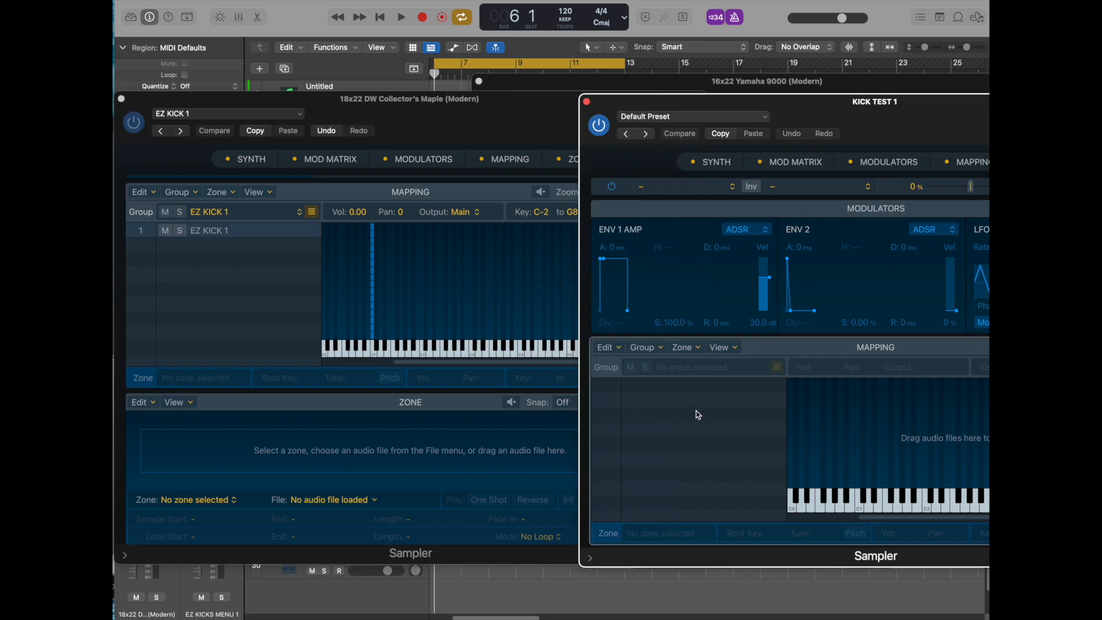
pyautogui.press('super+v')
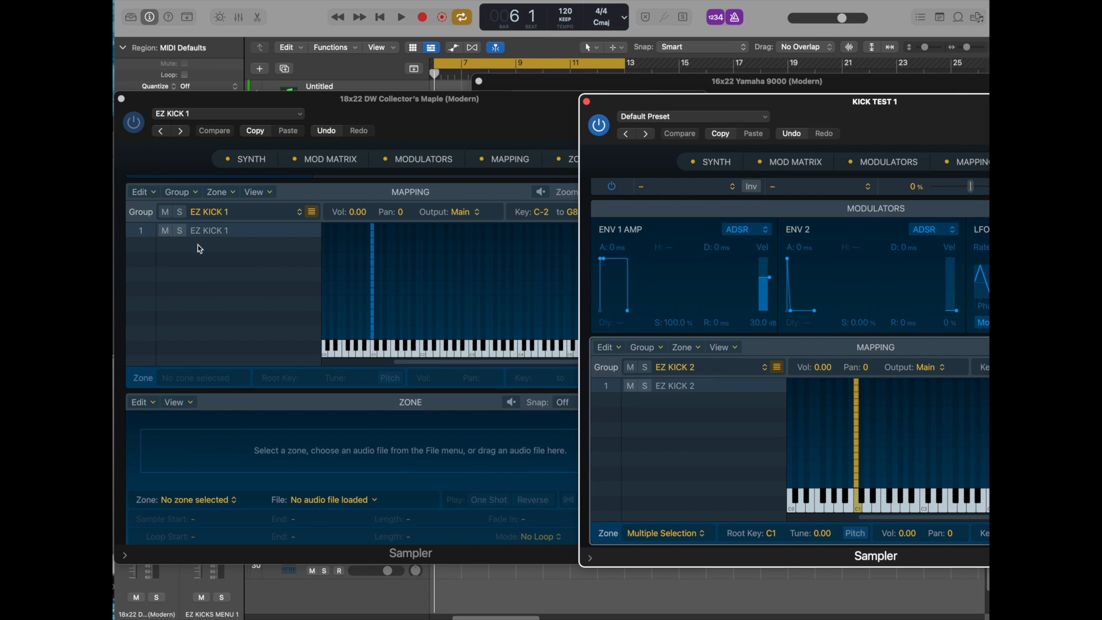
# Close the 18x22 DW Sampler and copy the EZ KICK 2 group from the 16x24 DW Collector's Maple (Modern) Sampler into KICK TEST 1
pyautogui.click(226, 250)
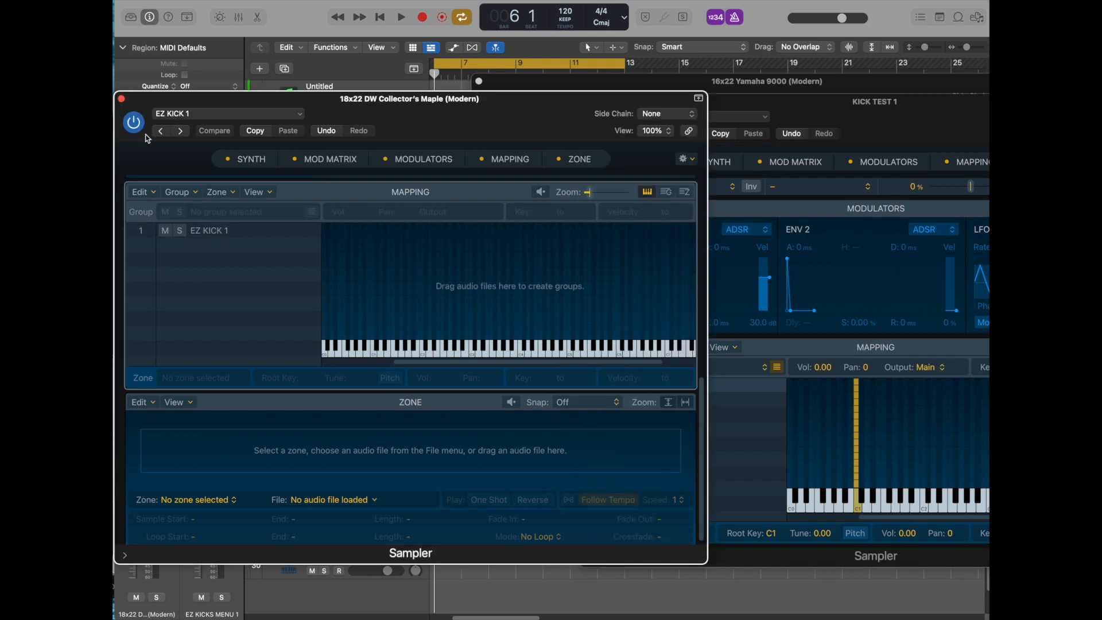
pyautogui.click(121, 100)
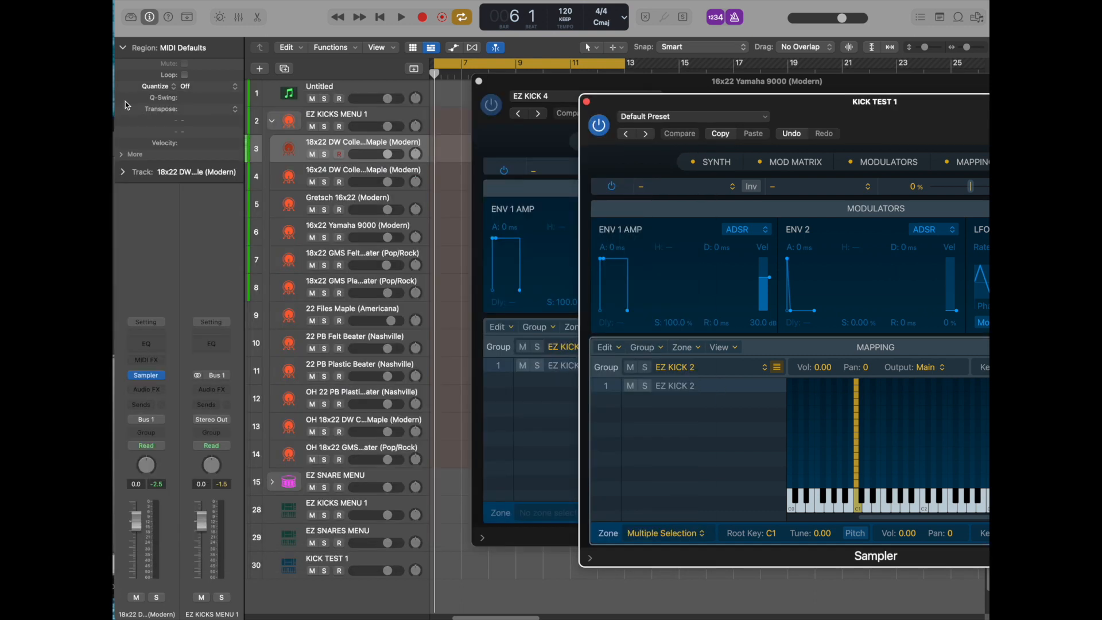
pyautogui.click(343, 172)
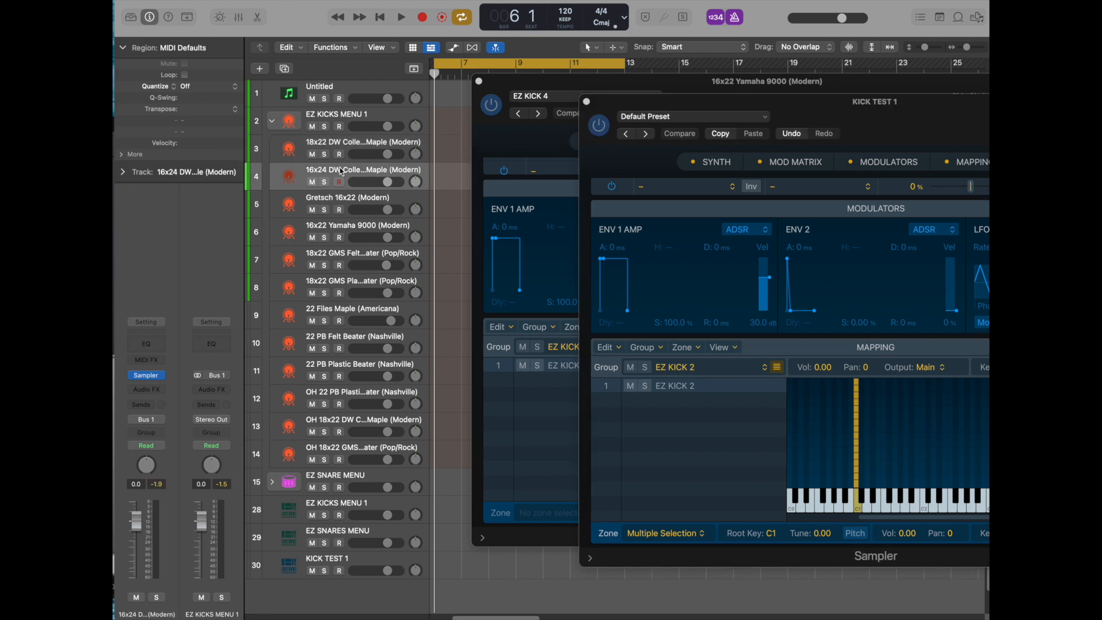
pyautogui.click(149, 376)
pyautogui.click(497, 375)
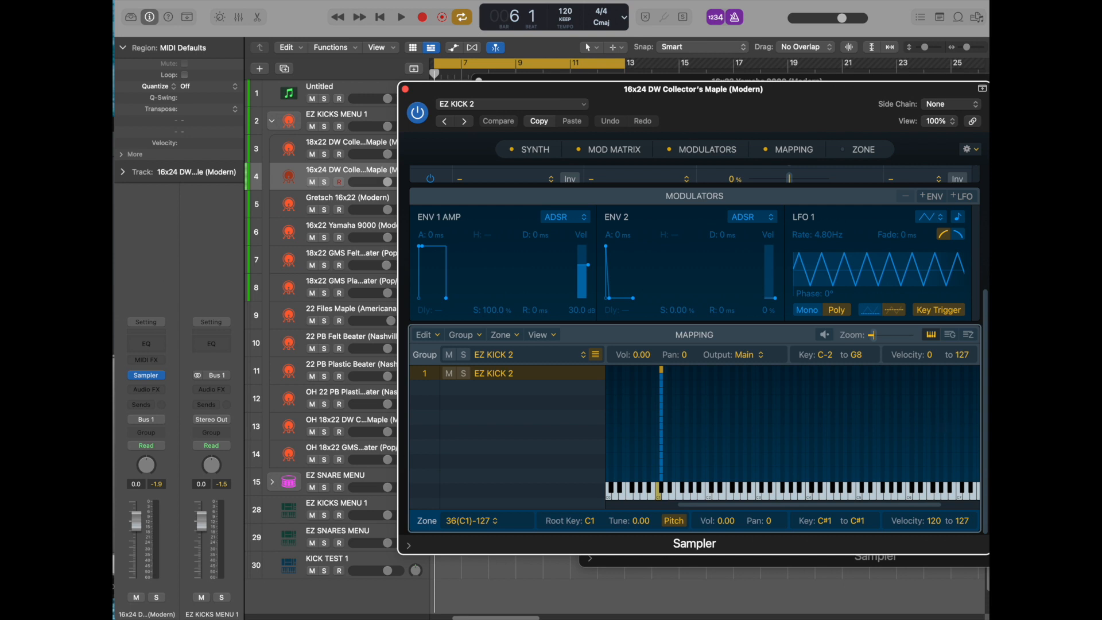
pyautogui.click(781, 563)
pyautogui.click(689, 403)
pyautogui.press('super+v')
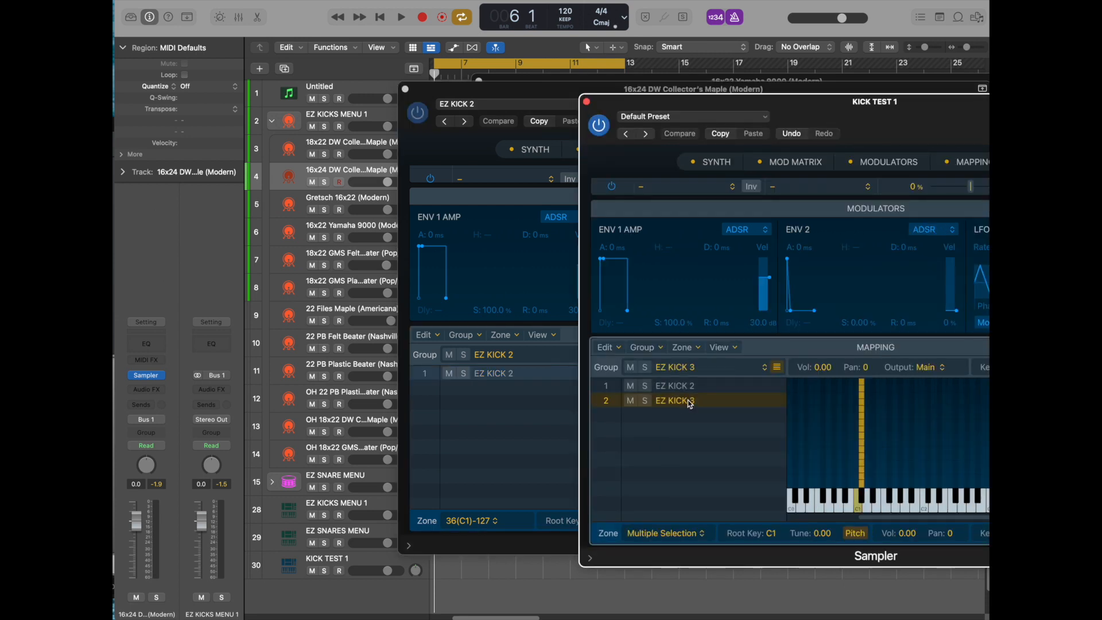
# Compare the two pasted groups' zones, audition them on the KICK TEST 1 track, and turn off Pitch for the second group's selected zone
pyautogui.click(715, 385)
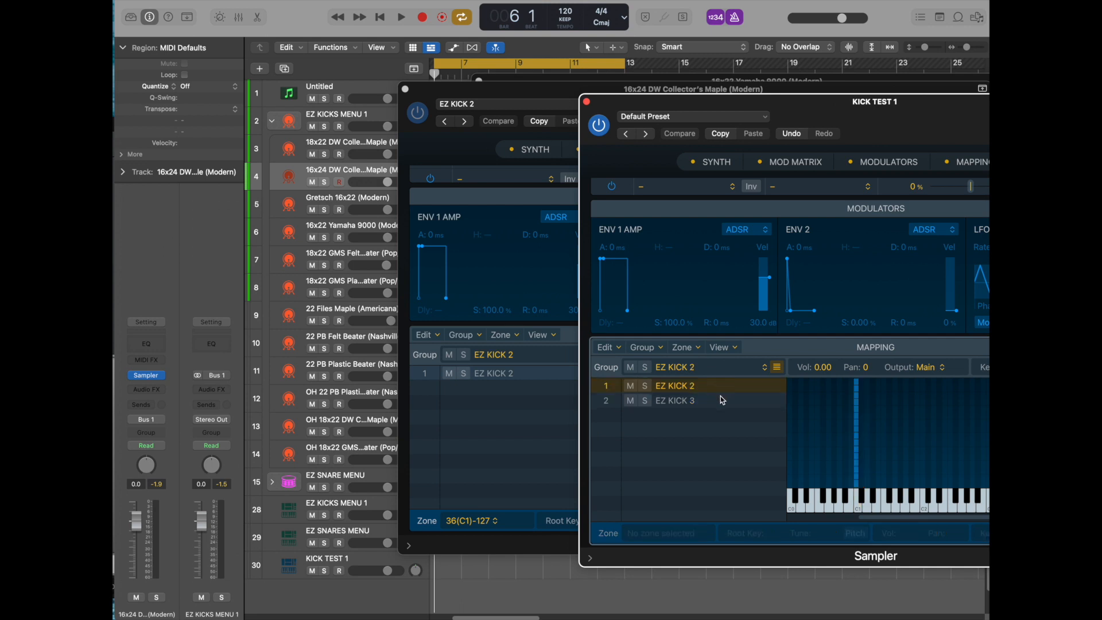
pyautogui.click(720, 396)
pyautogui.click(732, 388)
pyautogui.click(736, 402)
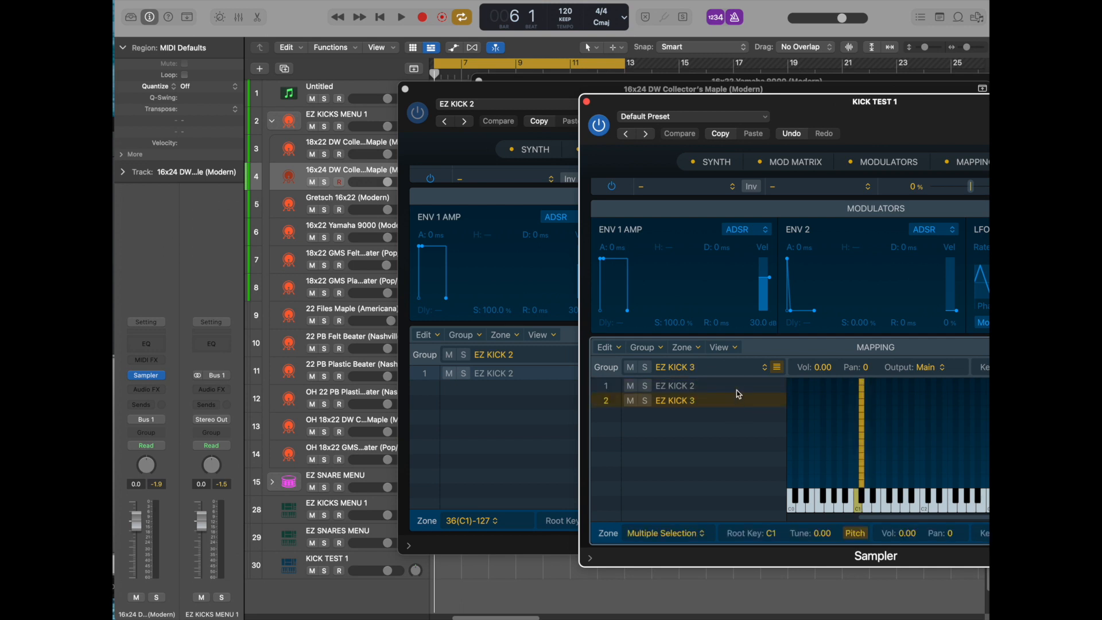
pyautogui.click(376, 557)
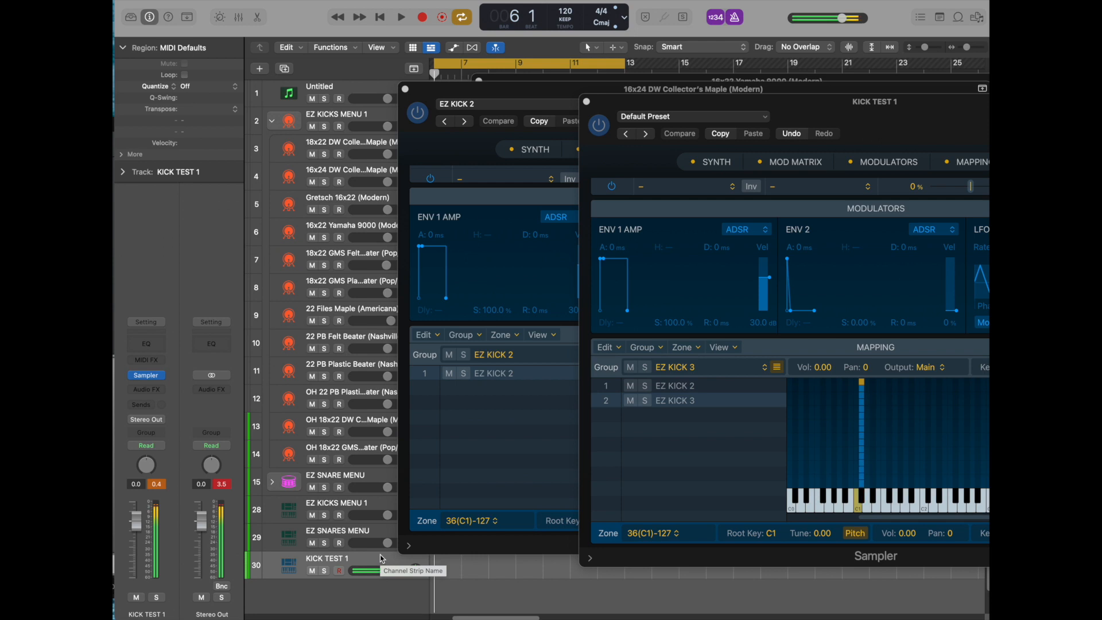
pyautogui.click(867, 532)
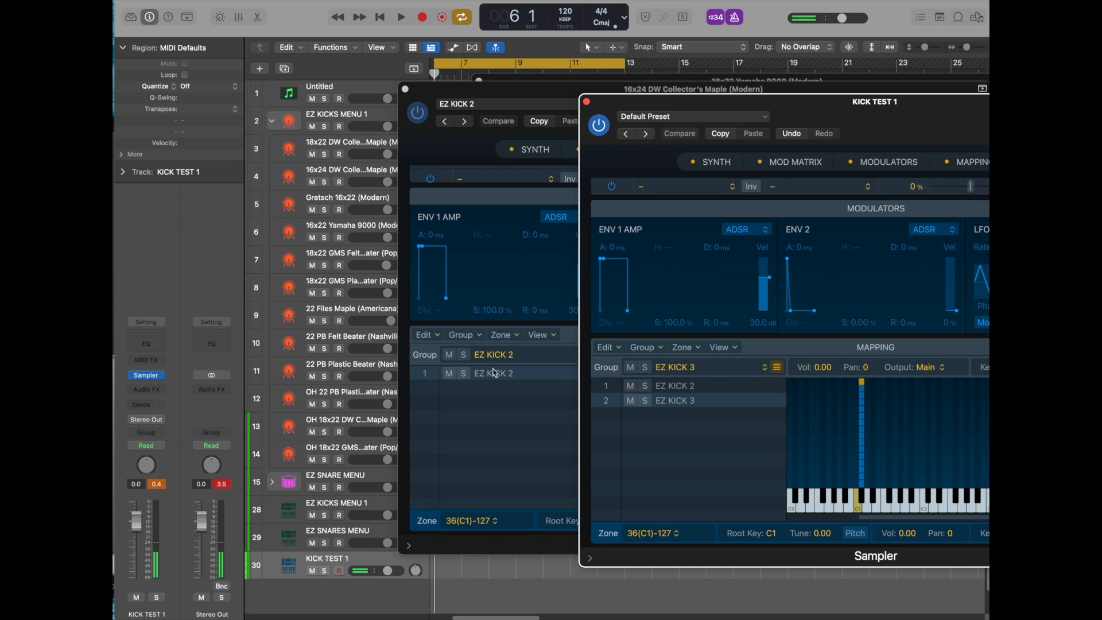
# Copy the EZ KICK 3 group from the Gretsch 16x22 (Modern) Sampler into the KICK TEST 1 Sampler as the third group
pyautogui.click(341, 198)
pyautogui.click(548, 372)
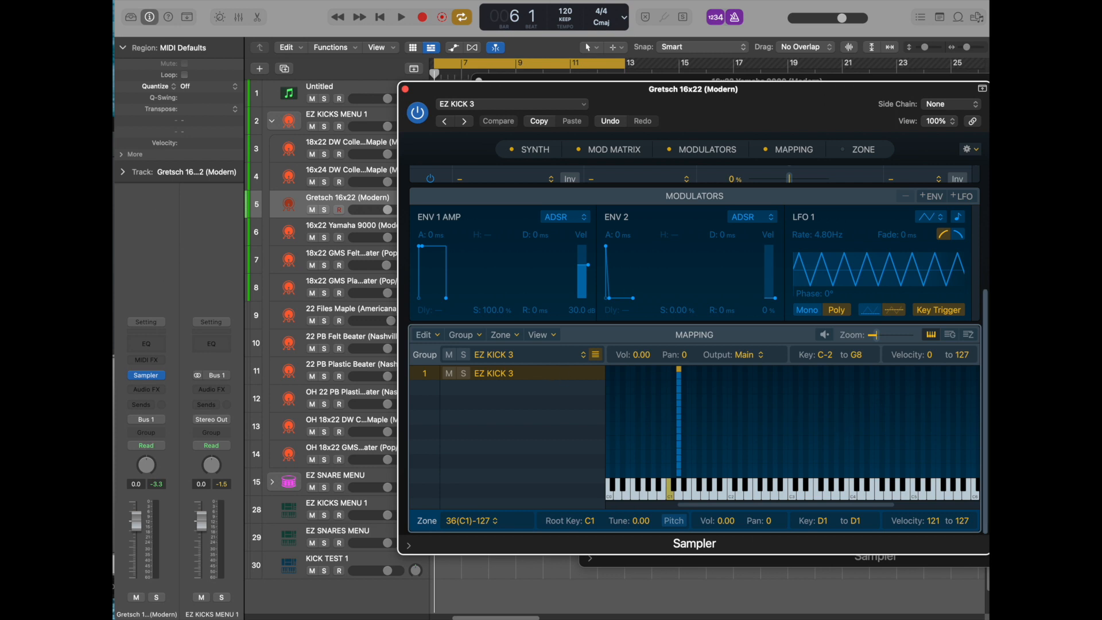
pyautogui.click(1021, 412)
pyautogui.click(732, 418)
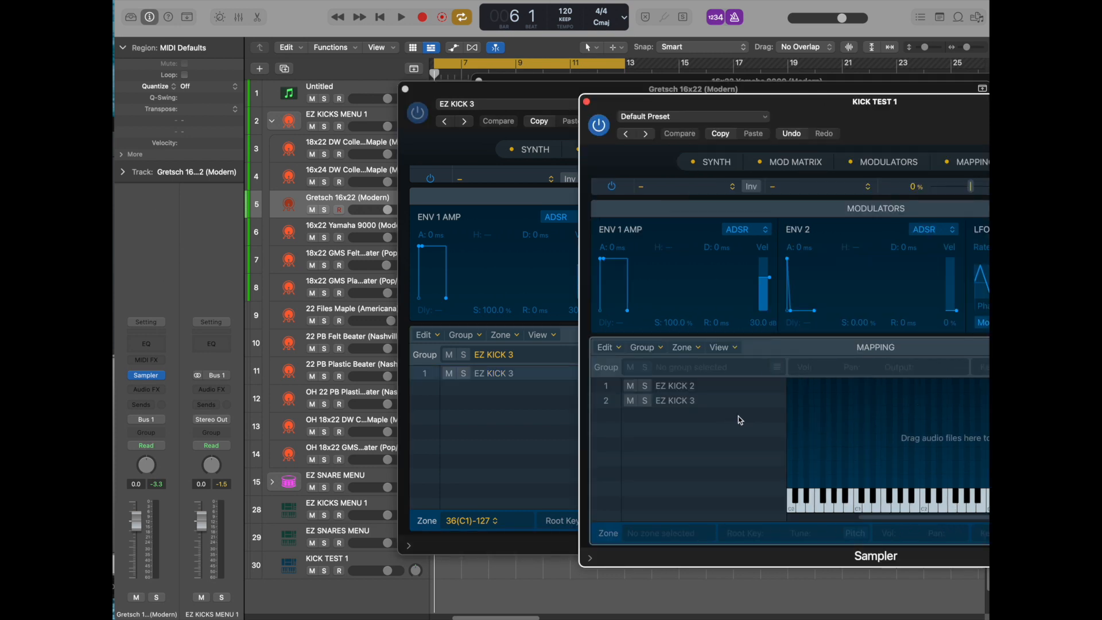
pyautogui.press('super+v')
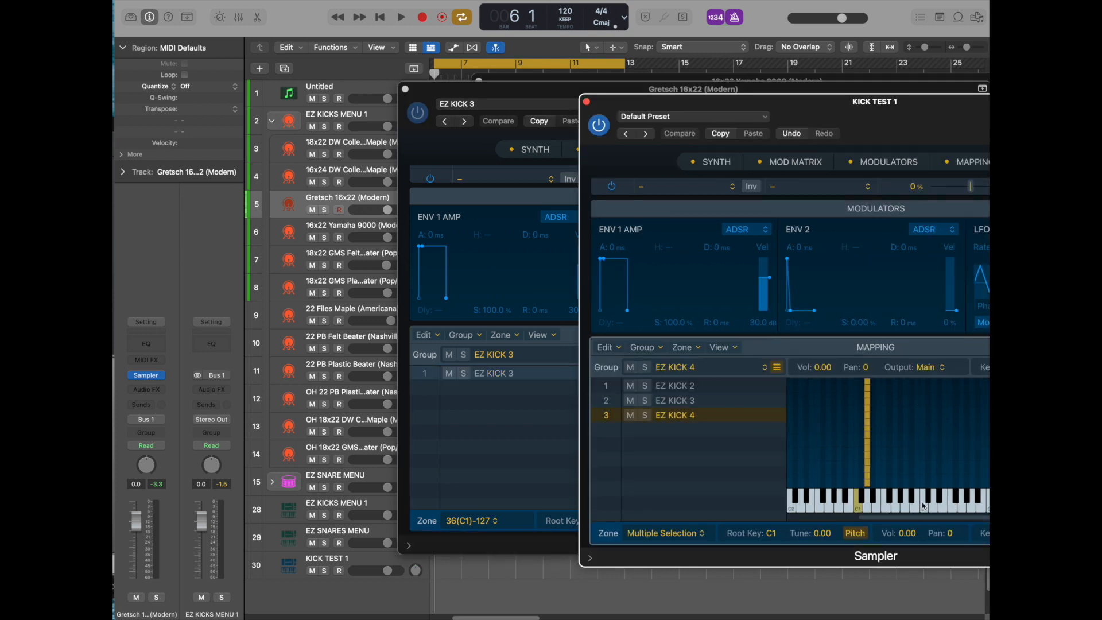
# Try to turn off Pitch for the third group's zones, then with all three KICK TEST 1 groups selected
pyautogui.click(855, 535)
pyautogui.moveTo(730, 453); pyautogui.dragTo(729, 385)
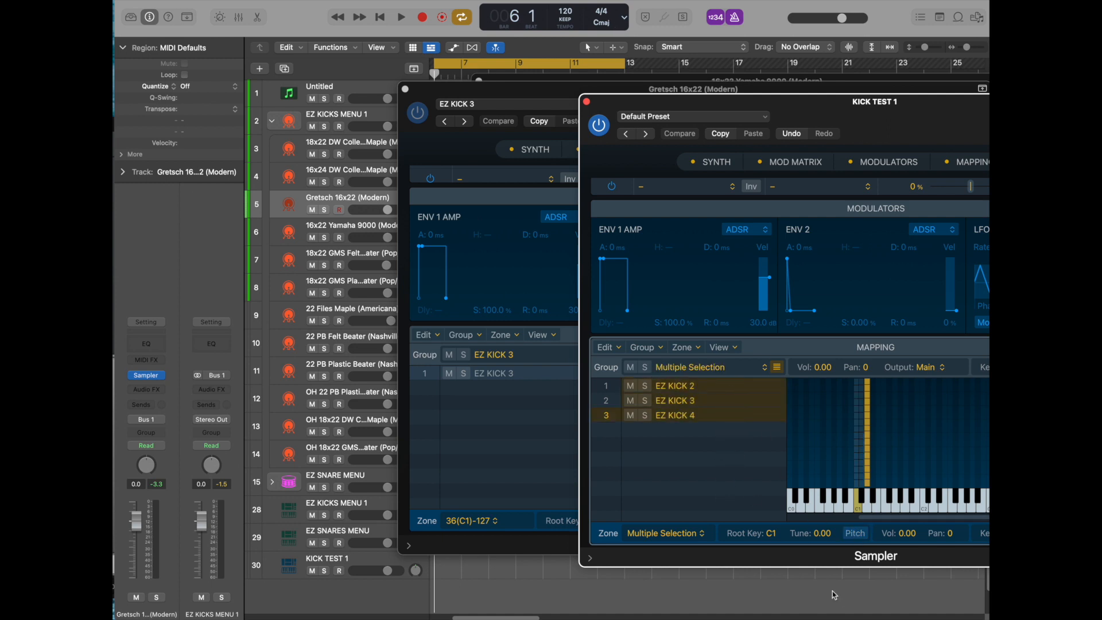
pyautogui.click(855, 535)
# Check the zones and Pitch setting of the second and third groups in KICK TEST 1, then deselect all groups
pyautogui.click(703, 430)
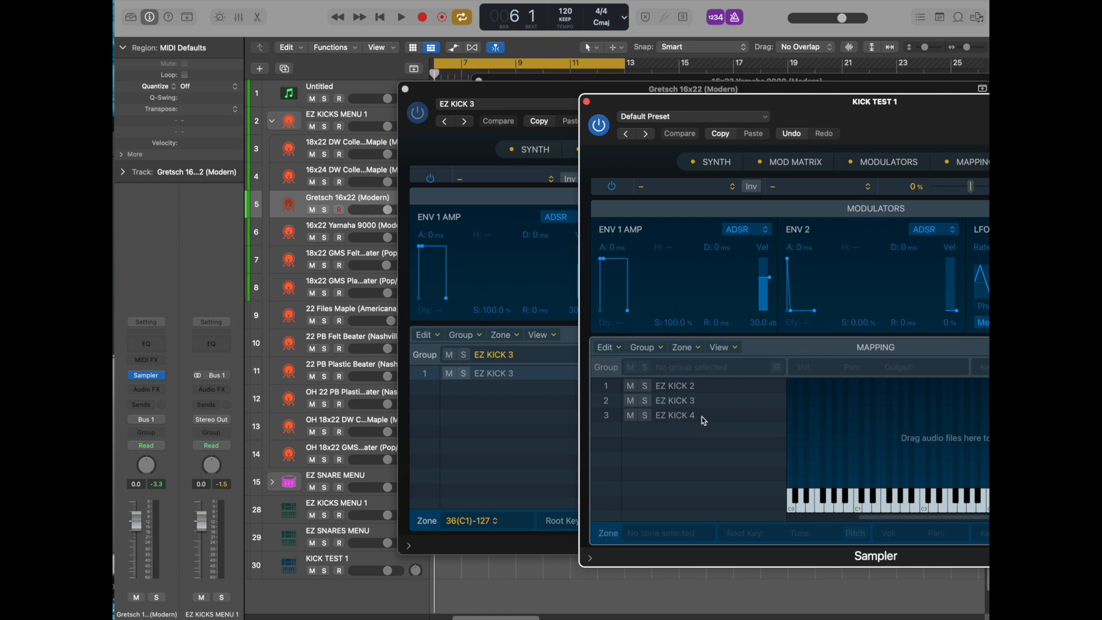
pyautogui.click(703, 418)
pyautogui.click(708, 402)
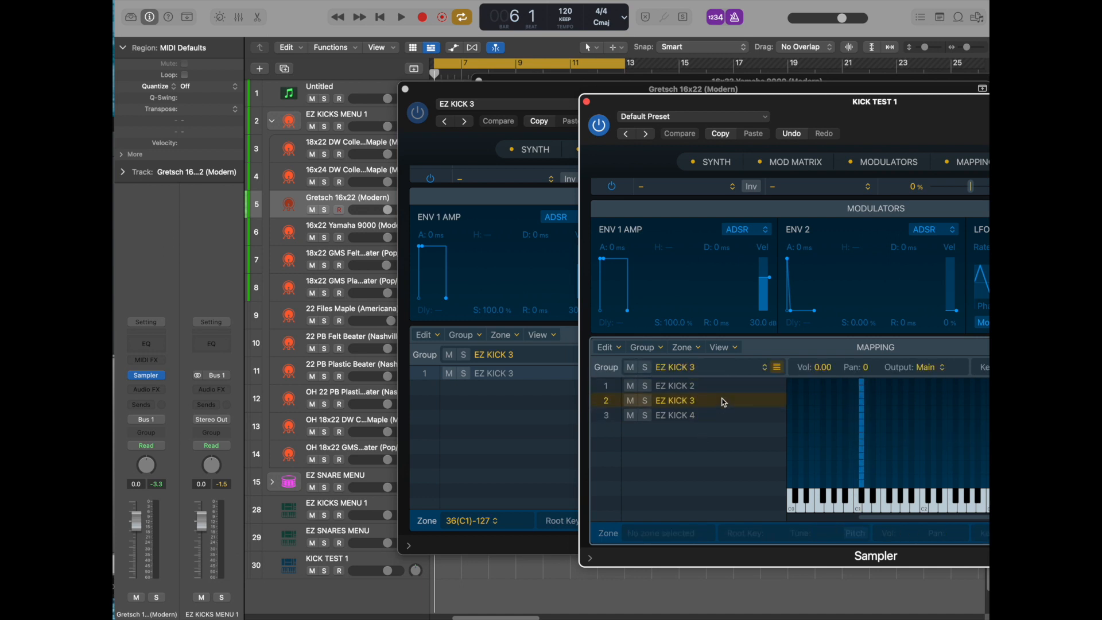
pyautogui.click(721, 415)
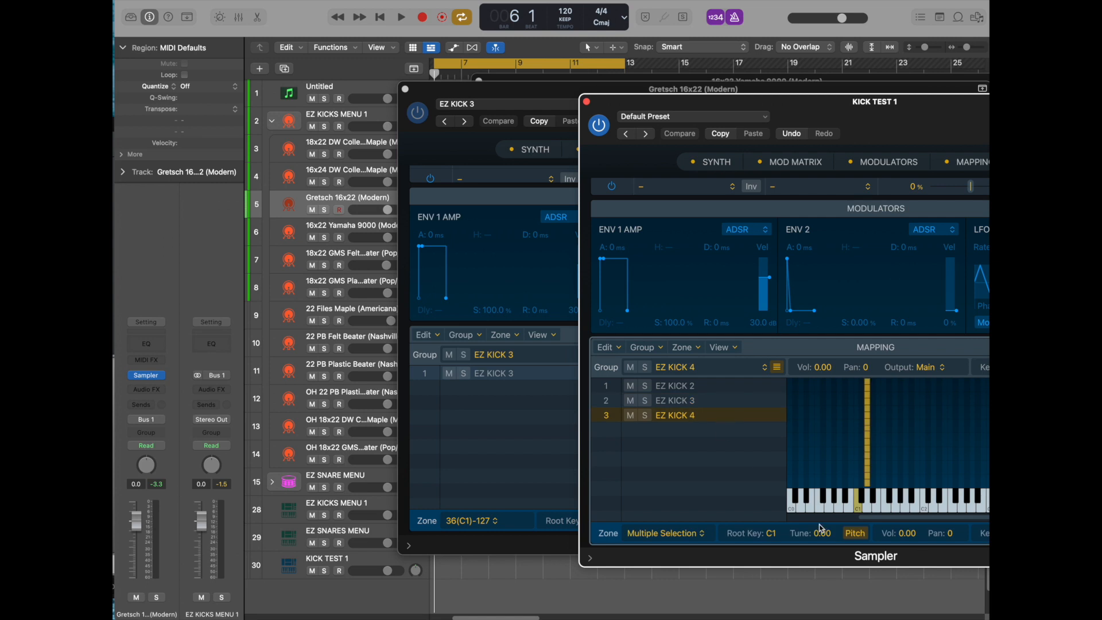
pyautogui.click(674, 459)
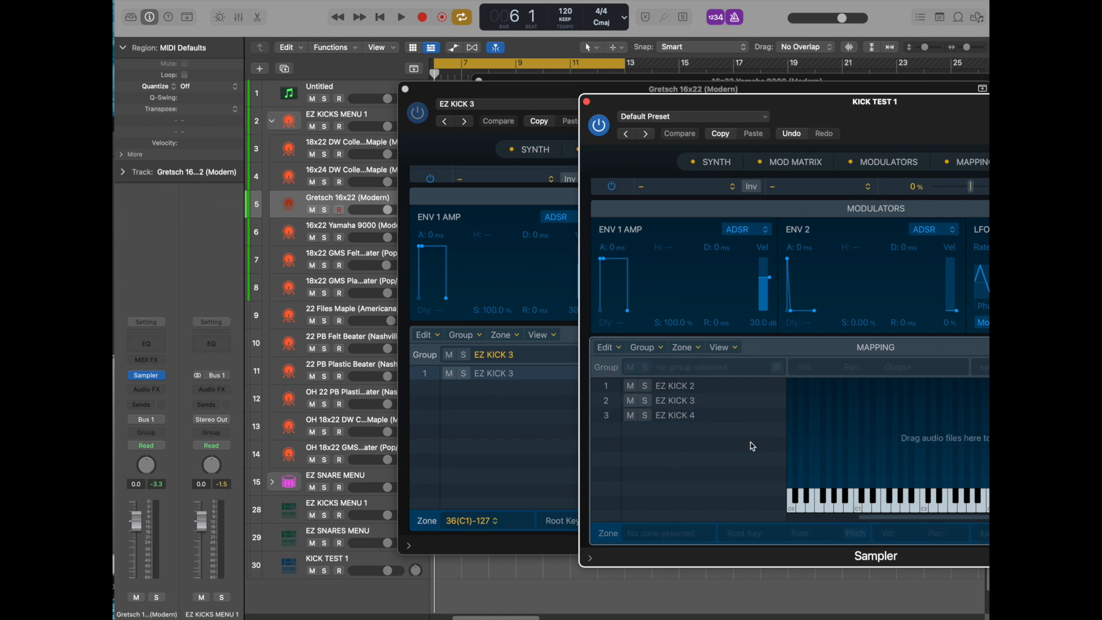